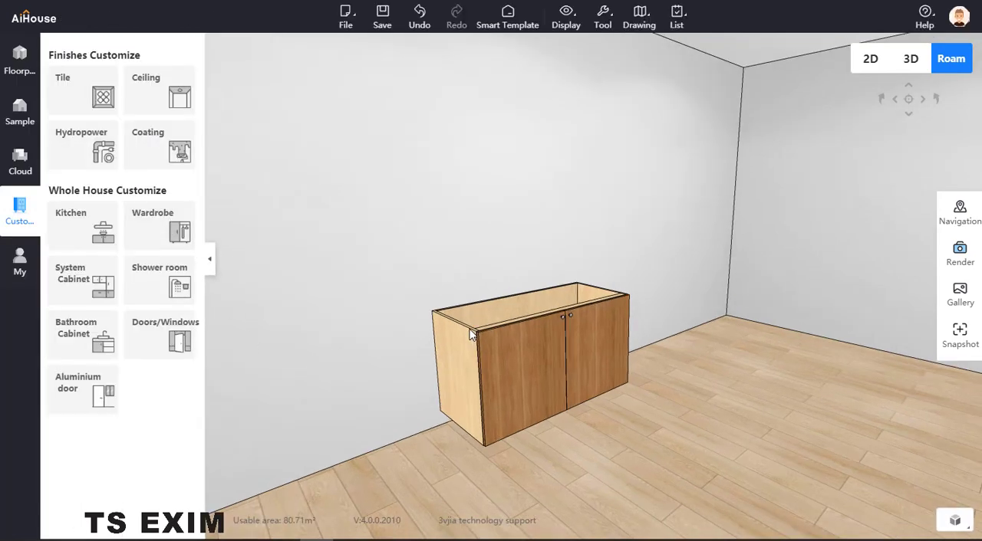
- Open the Hardware models under Kitchen furniture in the public material library
left_click(20, 167)
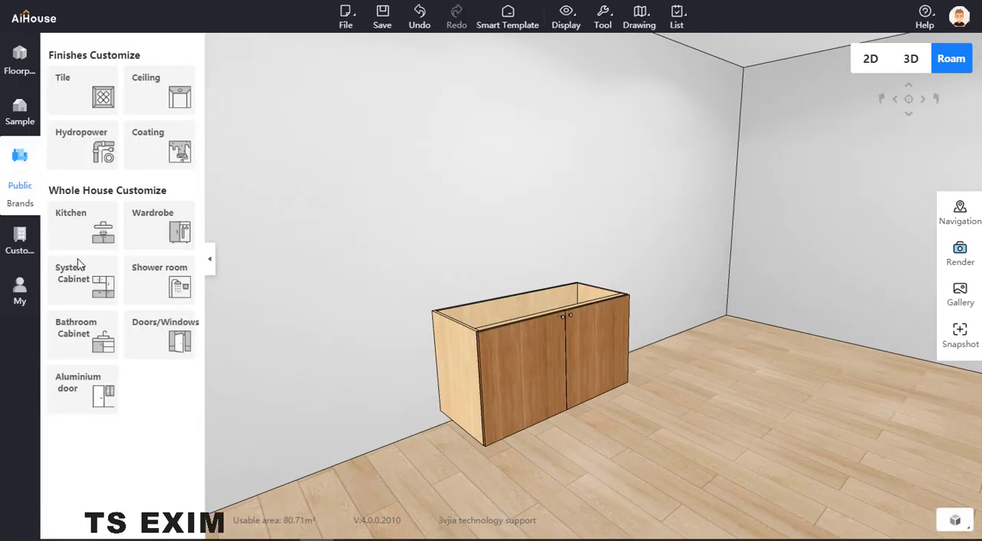
scroll(125, 373, "down", 8)
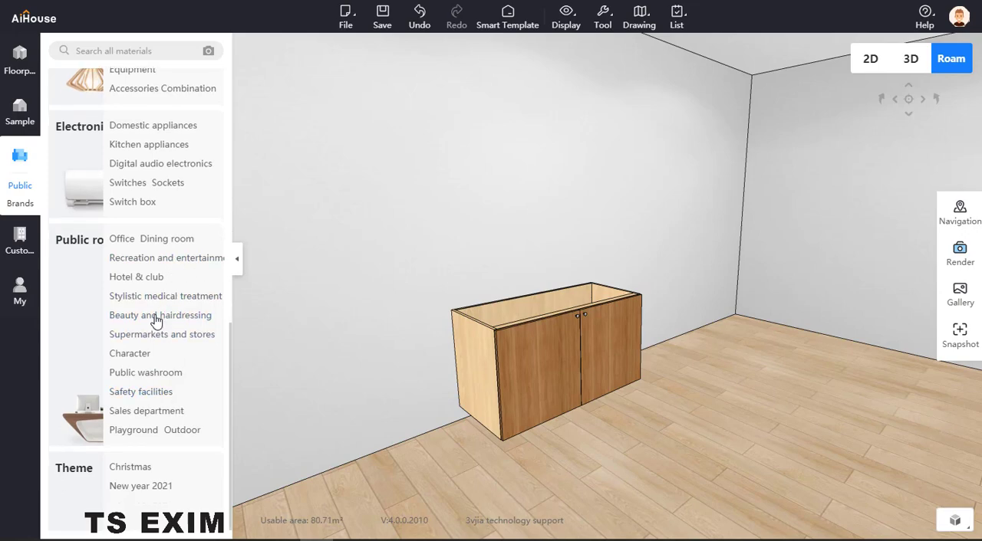
scroll(145, 279, "up", 4)
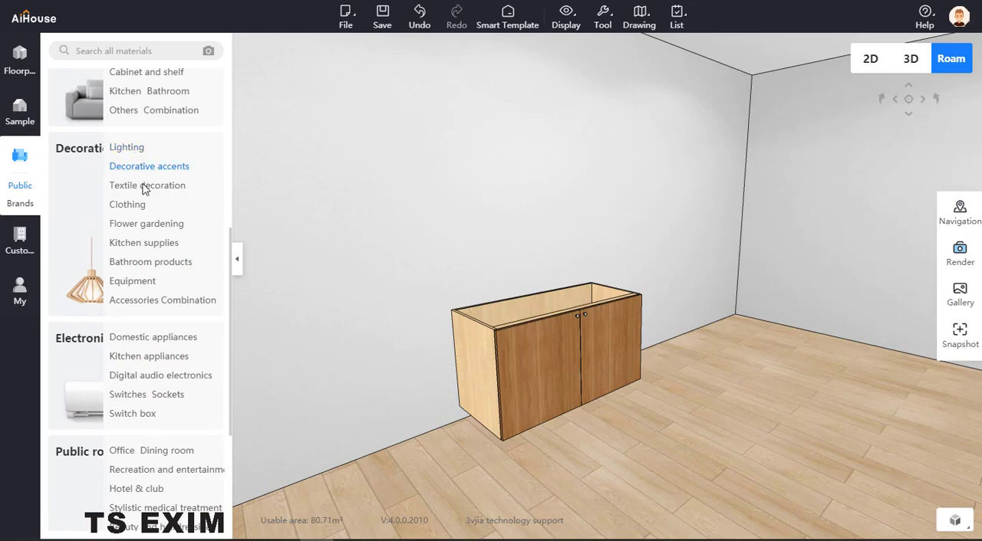
left_click(147, 245)
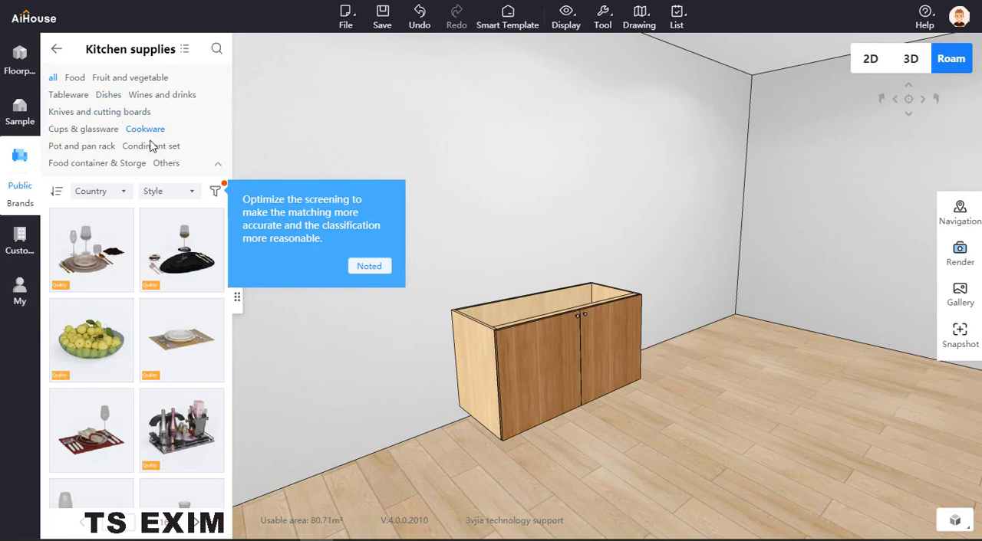
left_click(56, 49)
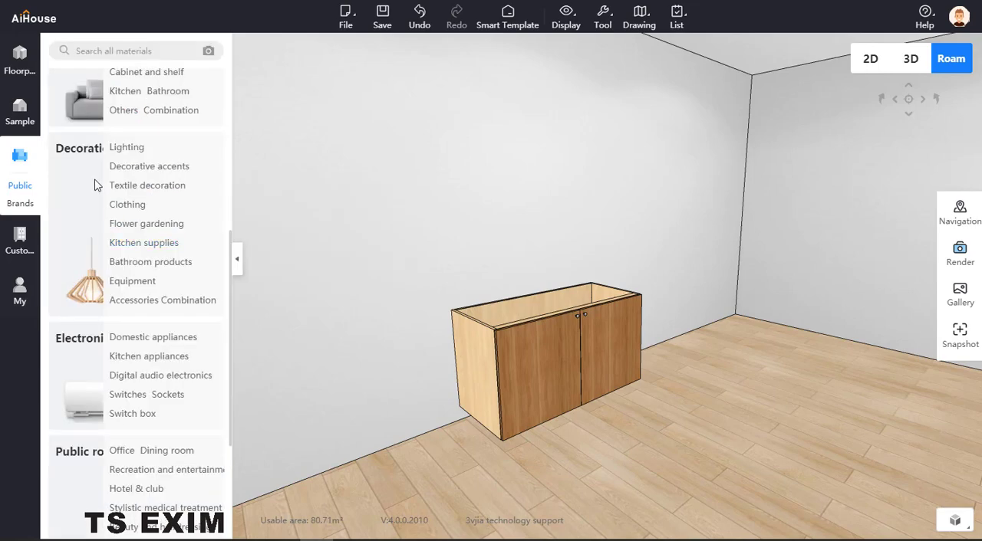
scroll(141, 209, "up", 1)
scroll(141, 209, "down", 2)
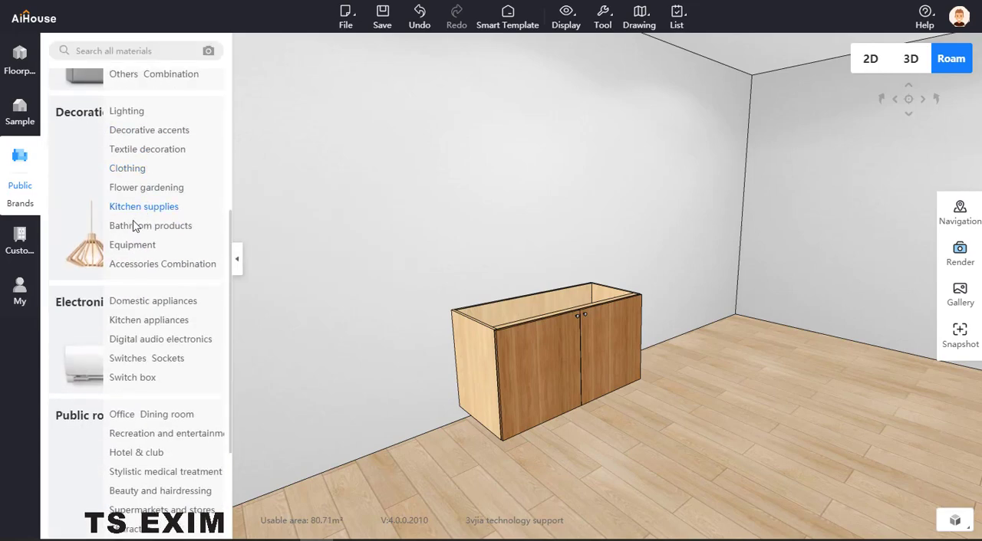
scroll(144, 177, "up", 7)
scroll(146, 294, "down", 2)
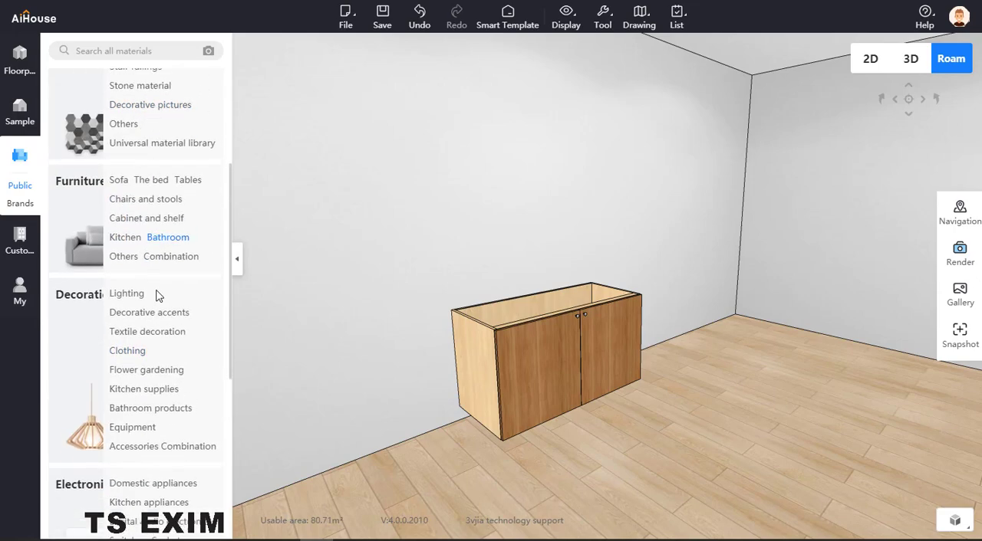
left_click(129, 228)
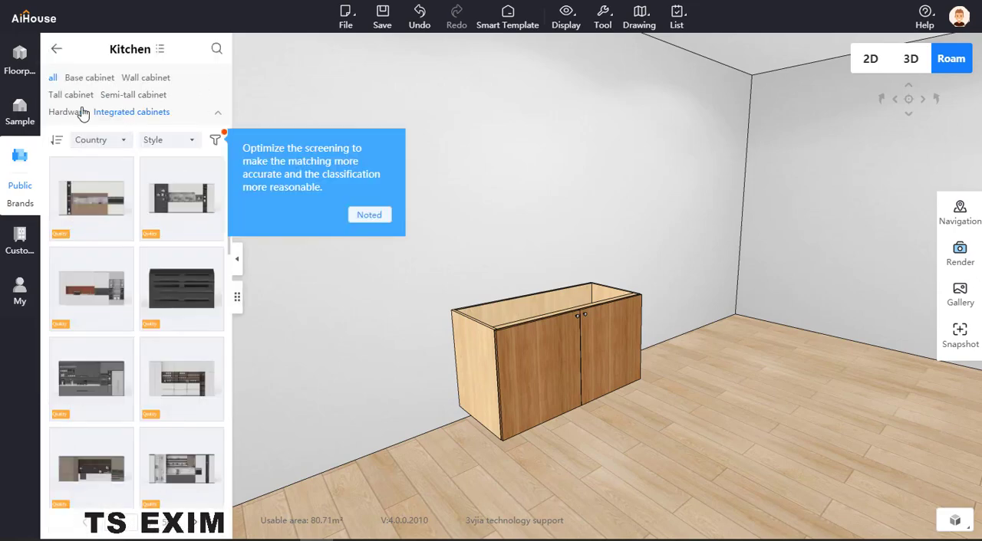
left_click(83, 115)
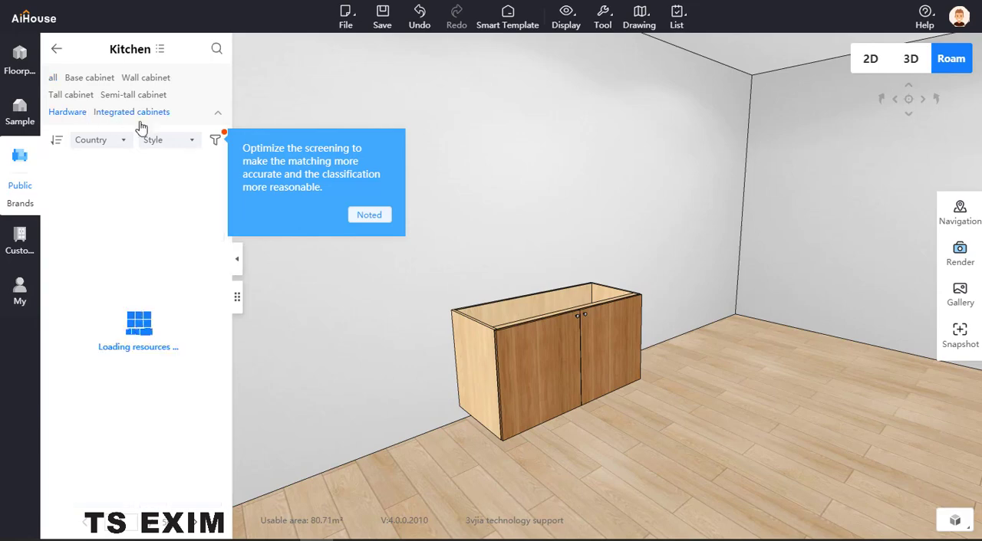
- Find the black square sink on the next page of hardware models and place it at the double door cabinet
scroll(153, 269, "down", 1)
scroll(160, 291, "down", 1)
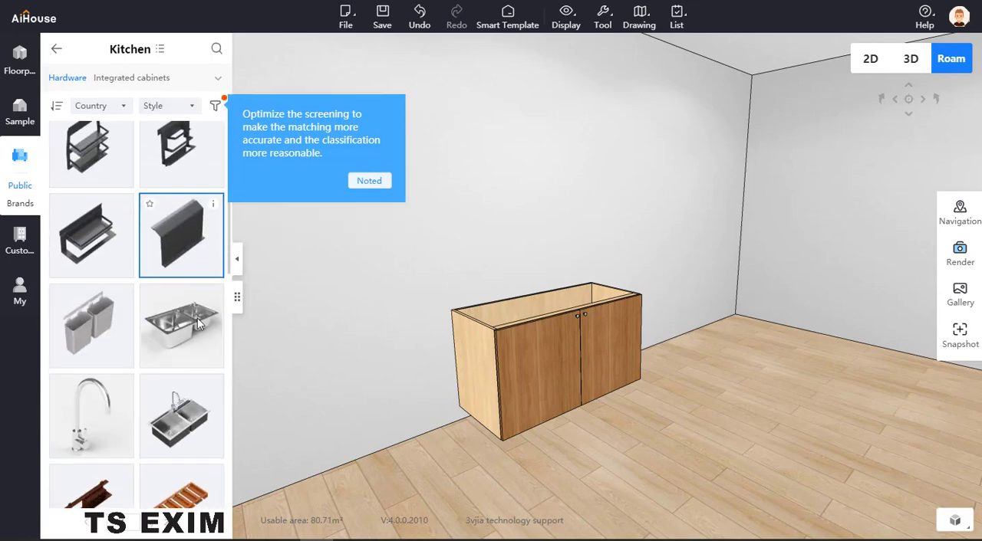
scroll(177, 337, "down", 4)
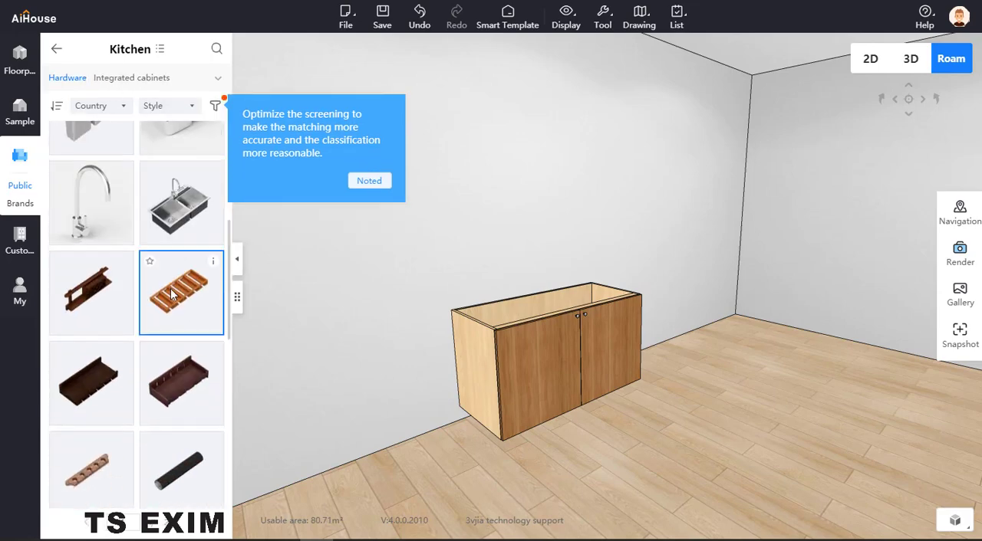
scroll(176, 337, "down", 3)
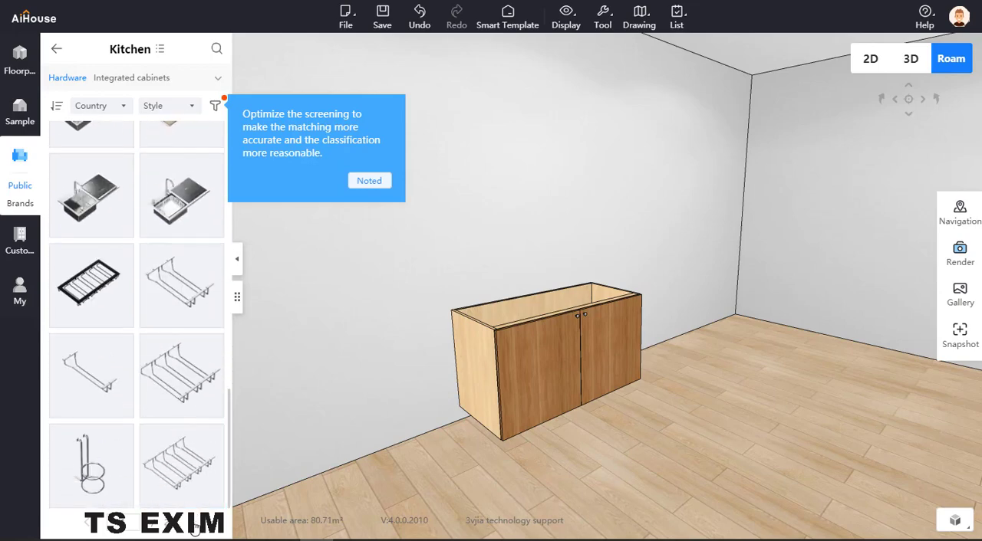
left_click(194, 529)
scroll(190, 434, "down", 8)
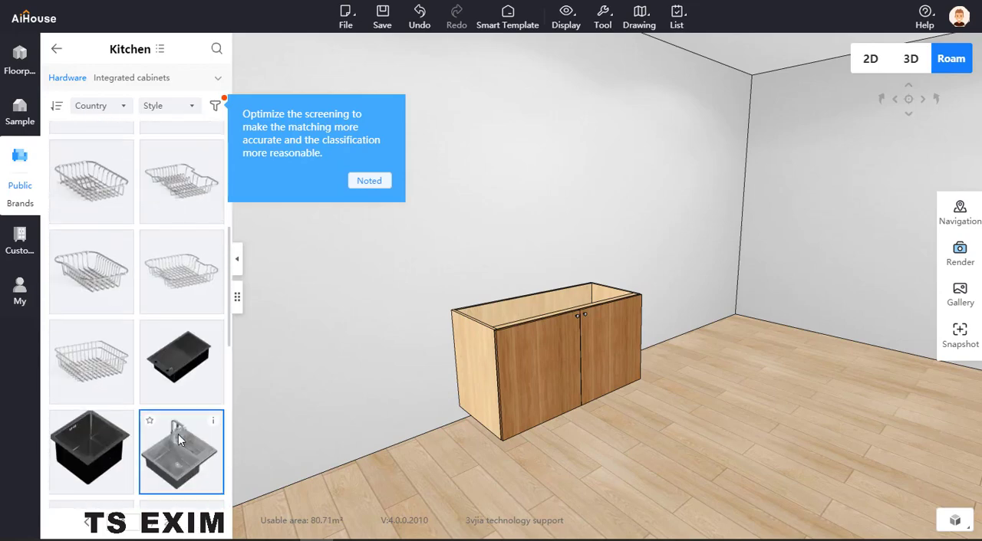
scroll(178, 434, "down", 2)
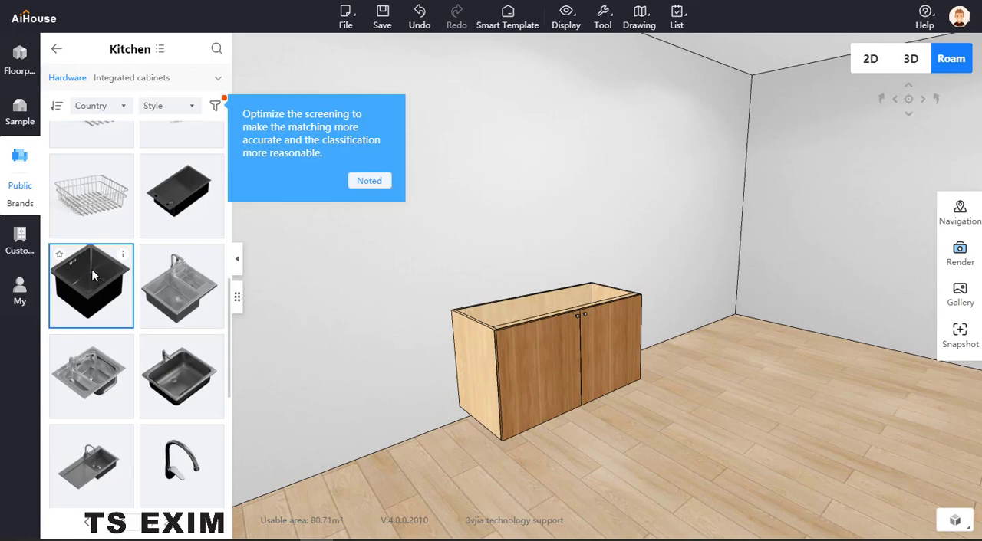
left_click_drag(91, 269, 529, 312)
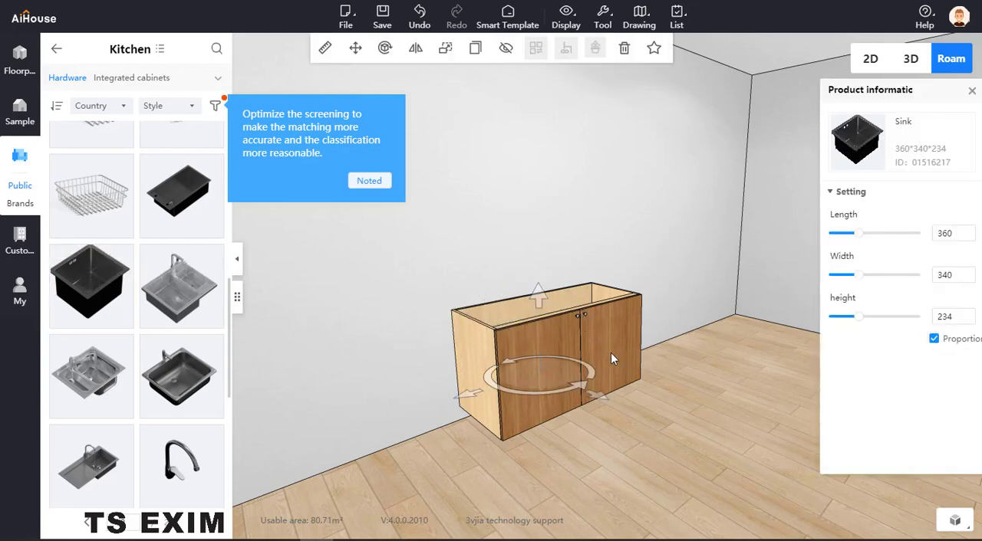
- Raise the sink inside the cabinet up to the level of its open top
left_click(662, 431)
scroll(662, 431, "up", 2)
left_click_drag(656, 406, 628, 418)
scroll(629, 418, "up", 2)
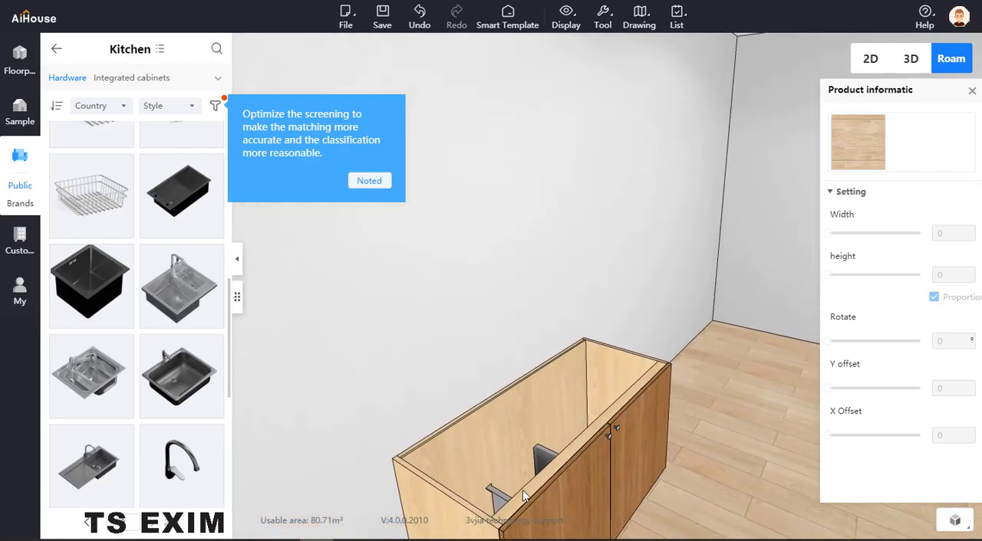
left_click(528, 460)
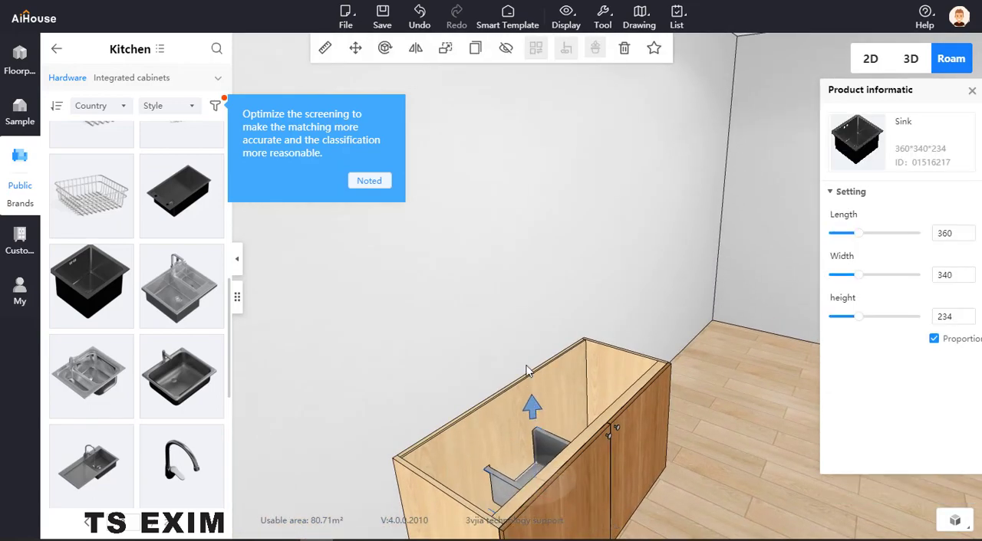
left_click_drag(532, 405, 523, 355)
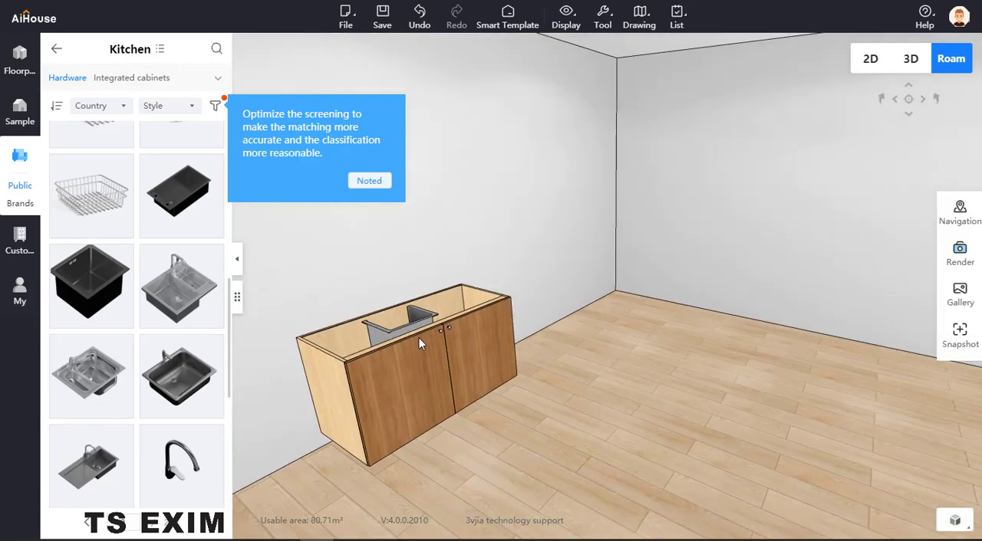
- Turn off proportional scaling for the sink and set its width to 401 and its length to 666
left_click_drag(534, 397, 572, 421)
scroll(570, 425, "up", 3)
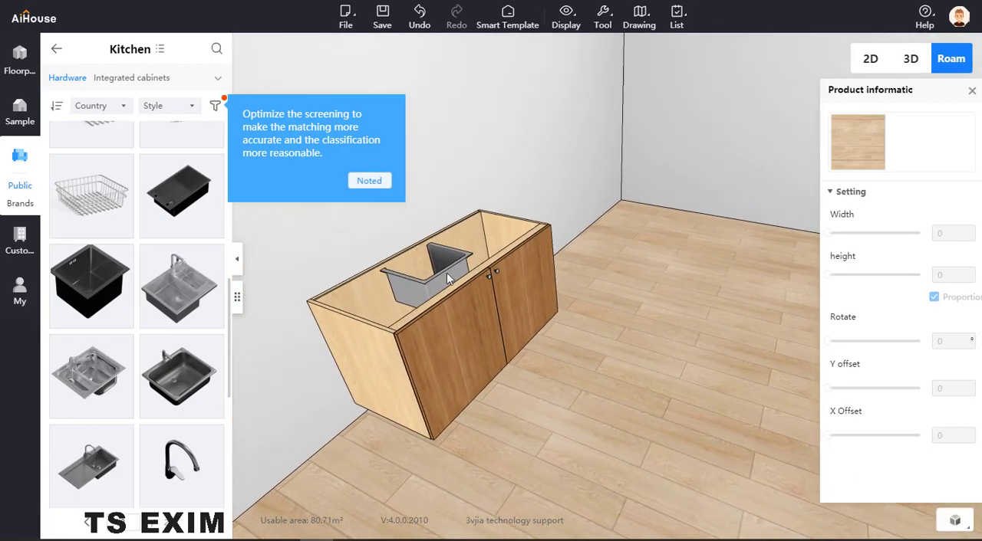
left_click(446, 272)
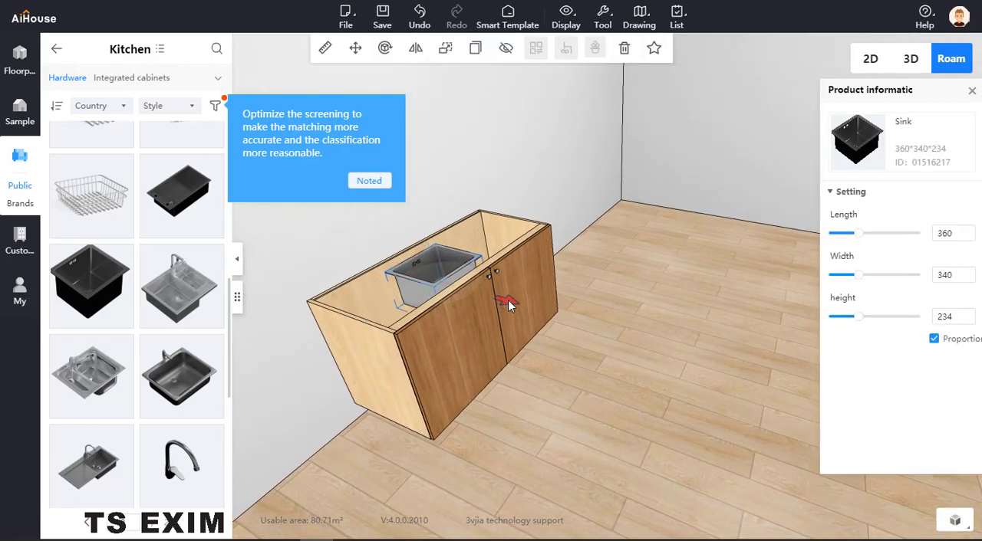
left_click_drag(604, 311, 618, 343)
left_click(454, 315)
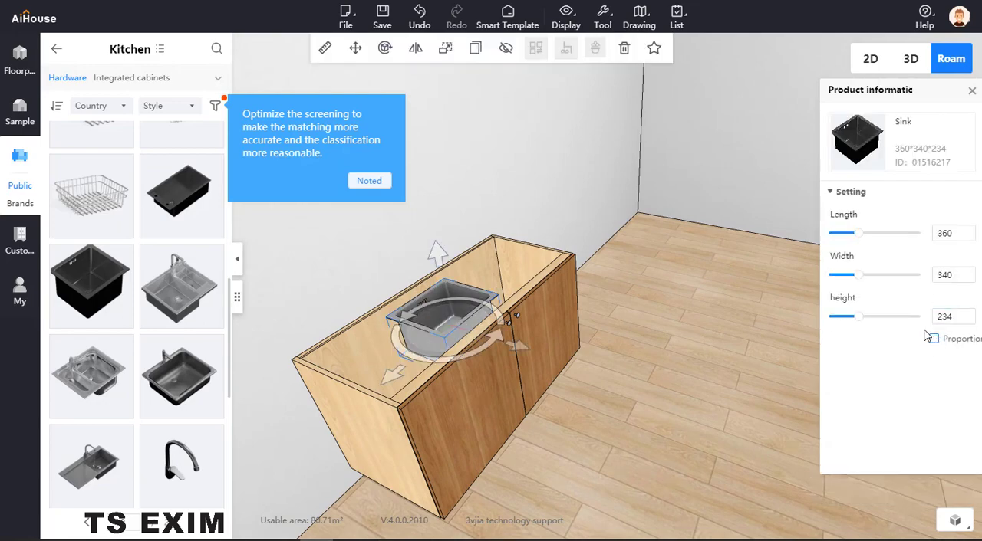
left_click_drag(863, 284, 868, 283)
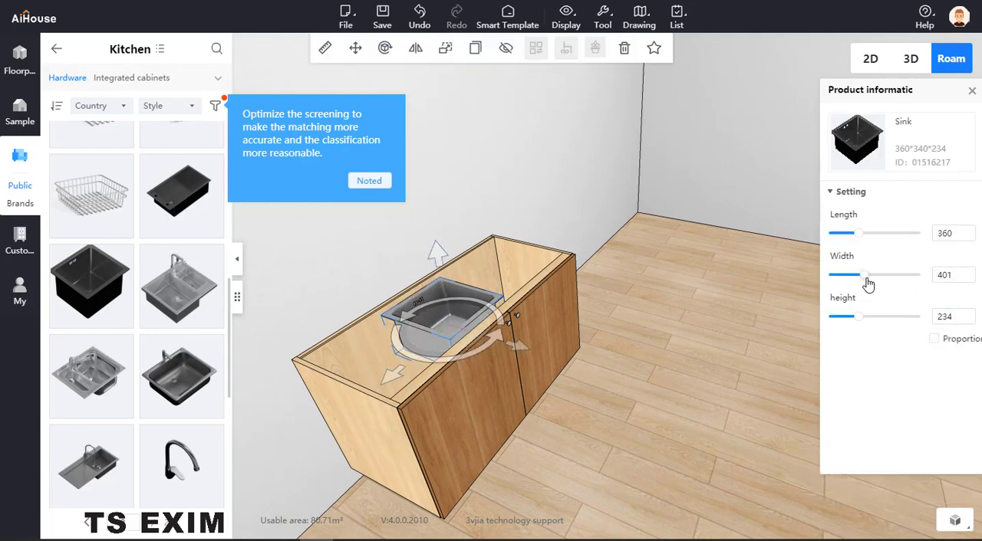
left_click_drag(858, 238, 887, 236)
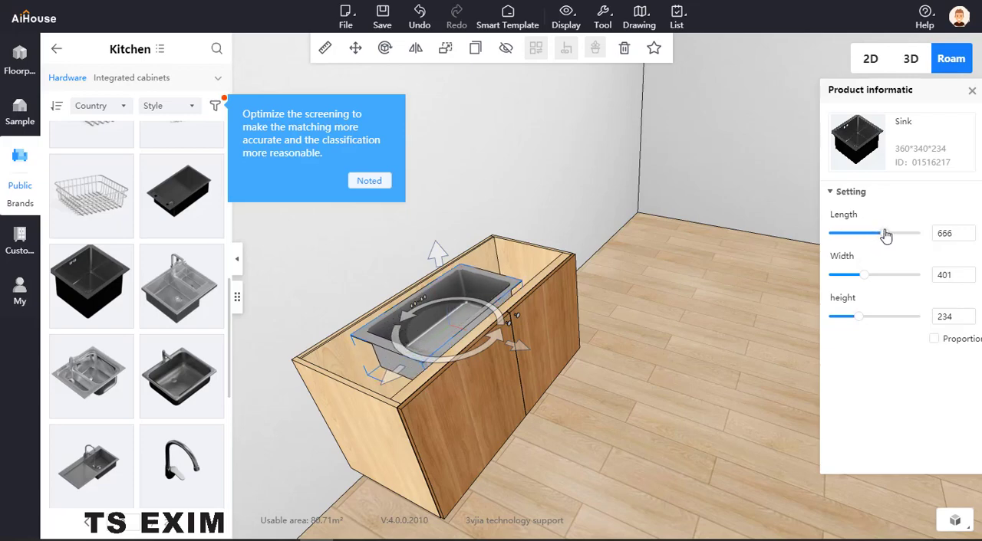
left_click(631, 386)
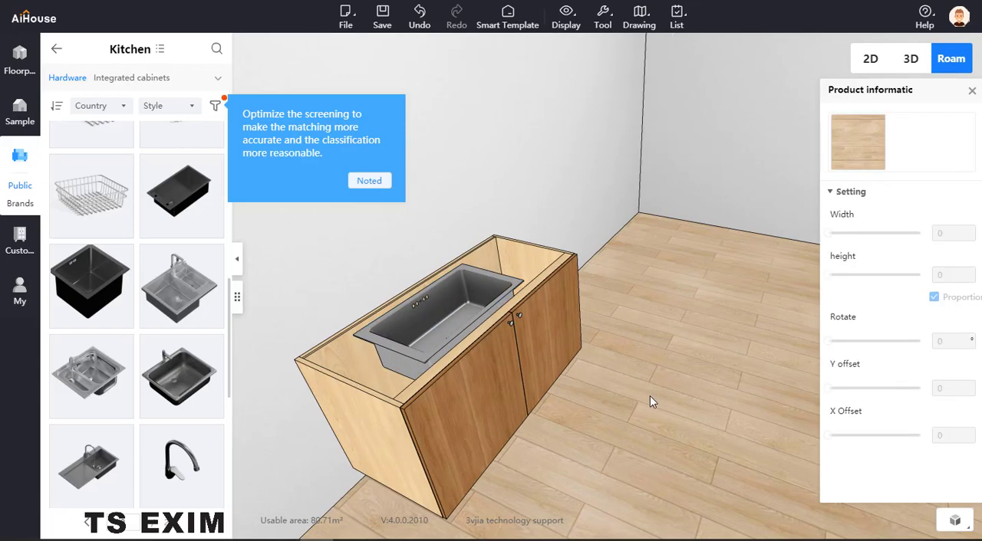
left_click_drag(651, 398, 677, 355)
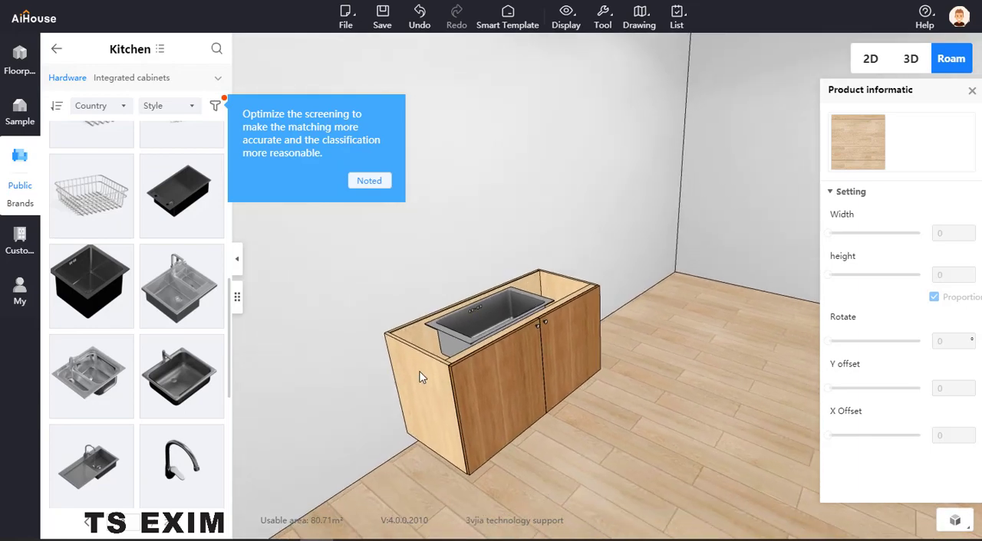
- Open the double door cabinet in custom kitchen cabinet design and filter the design library to the special board category
left_click(421, 375)
left_click(450, 349)
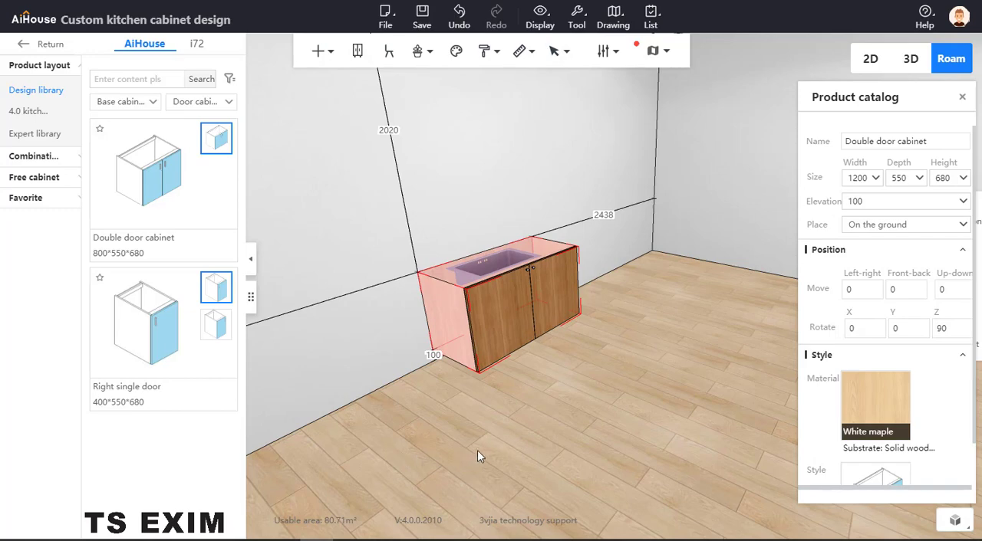
left_click(123, 101)
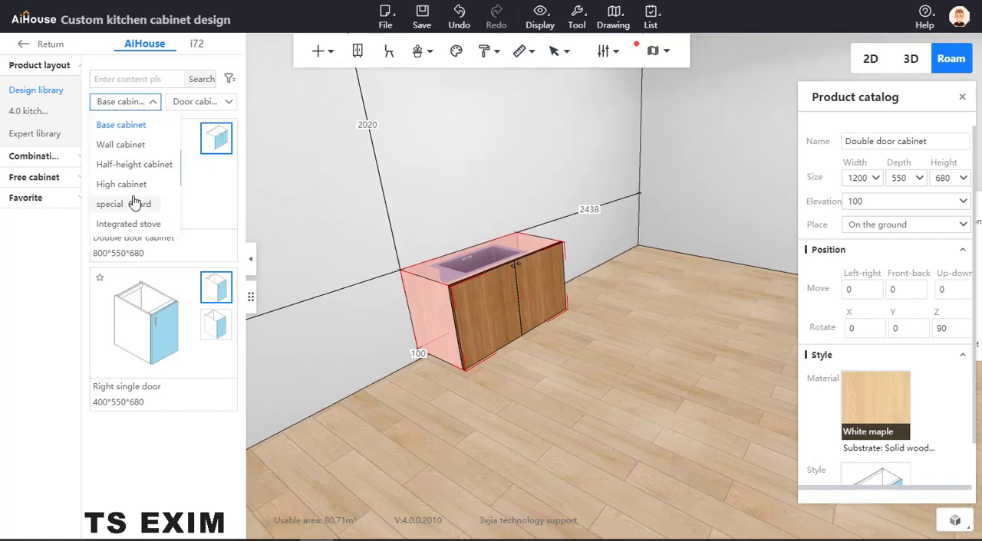
left_click(134, 203)
- Look through the Visible panel and Decoration Shelf models of the special board category
left_click(198, 103)
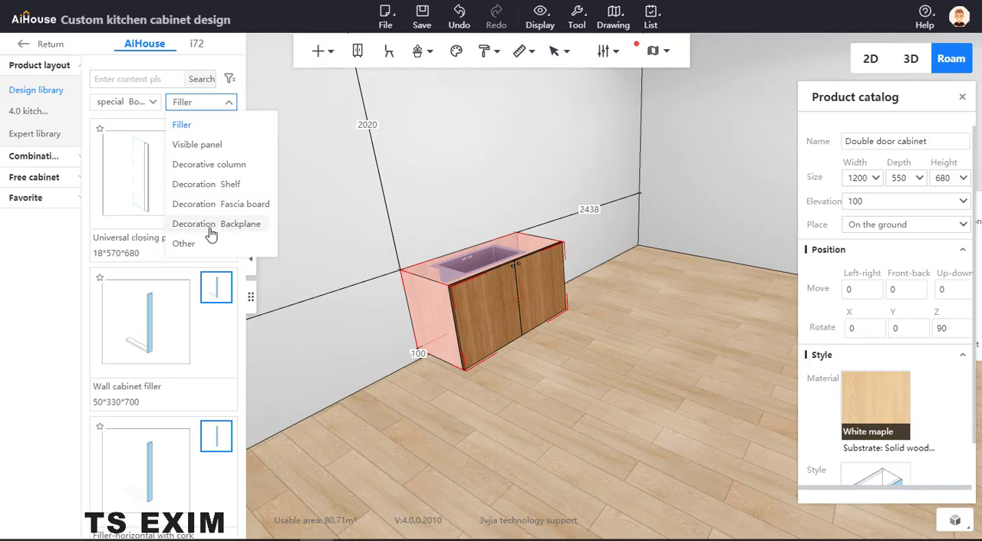
left_click(194, 144)
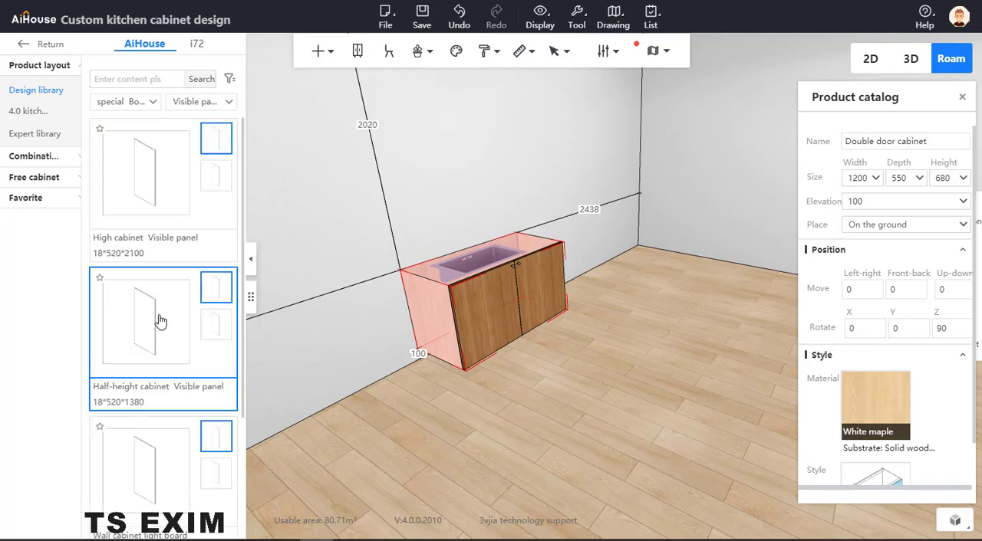
scroll(160, 320, "down", 1)
left_click(196, 101)
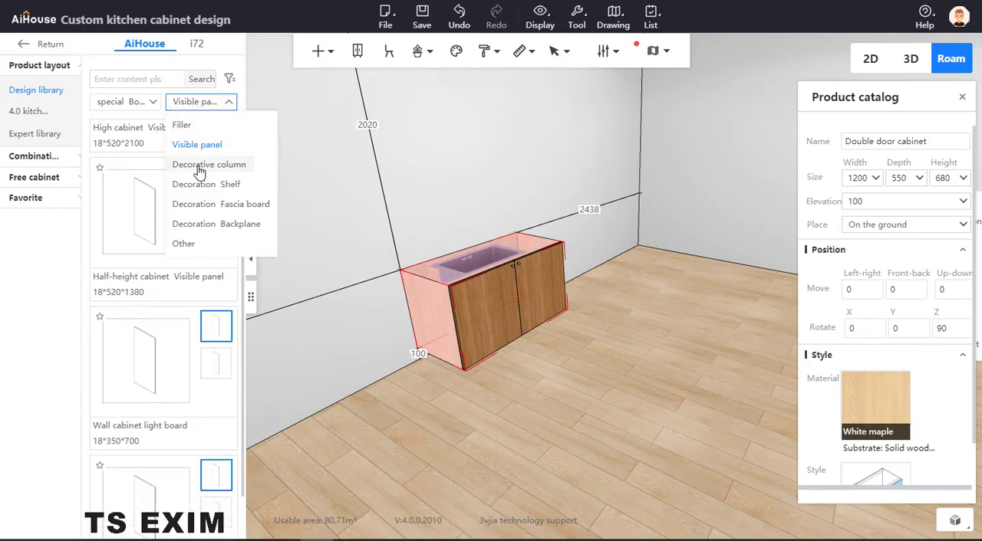
left_click(207, 184)
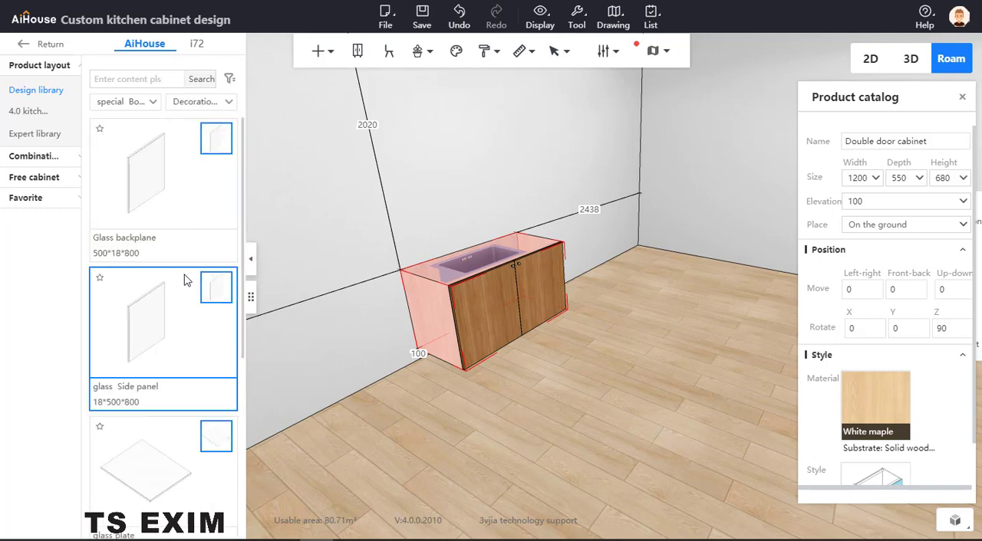
scroll(184, 281, "down", 3)
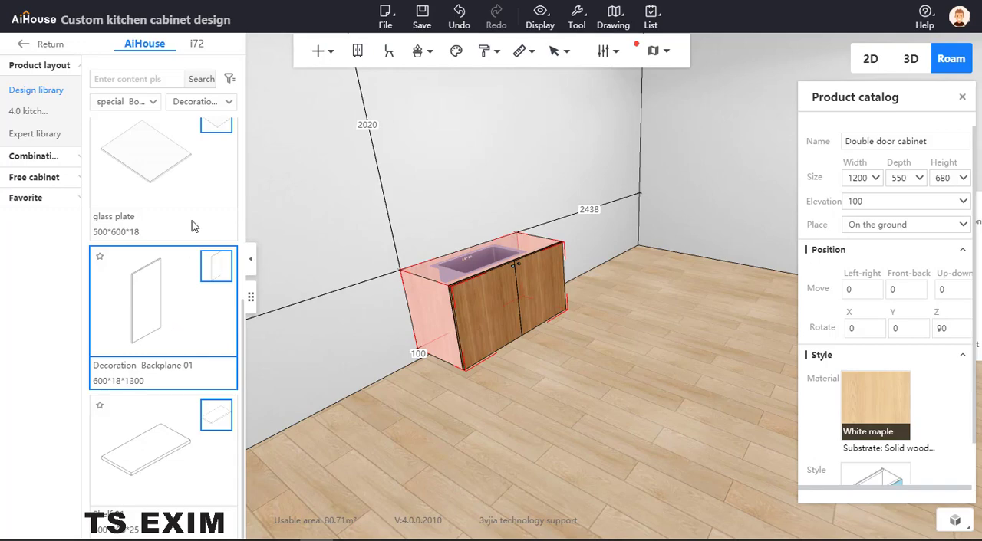
- Filter the special boards to the Other category and place the Super panel (unlimited) on the floor in front of the cabinet
left_click(184, 106)
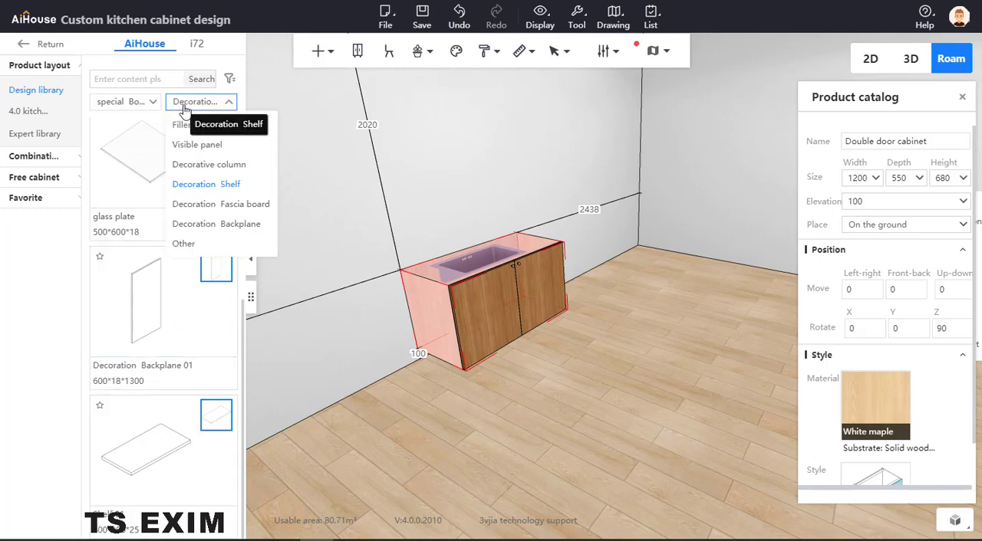
left_click(197, 244)
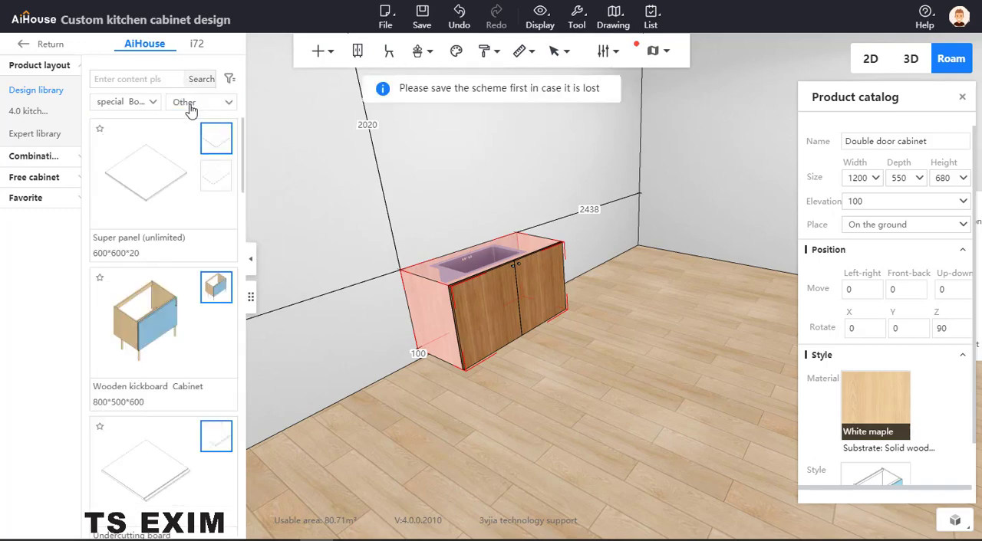
left_click(160, 181)
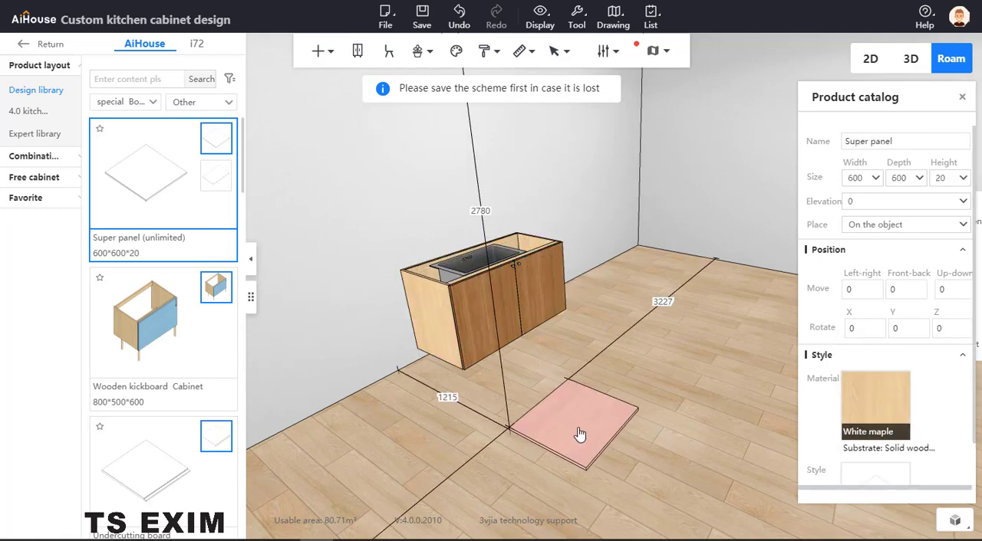
left_click(569, 388)
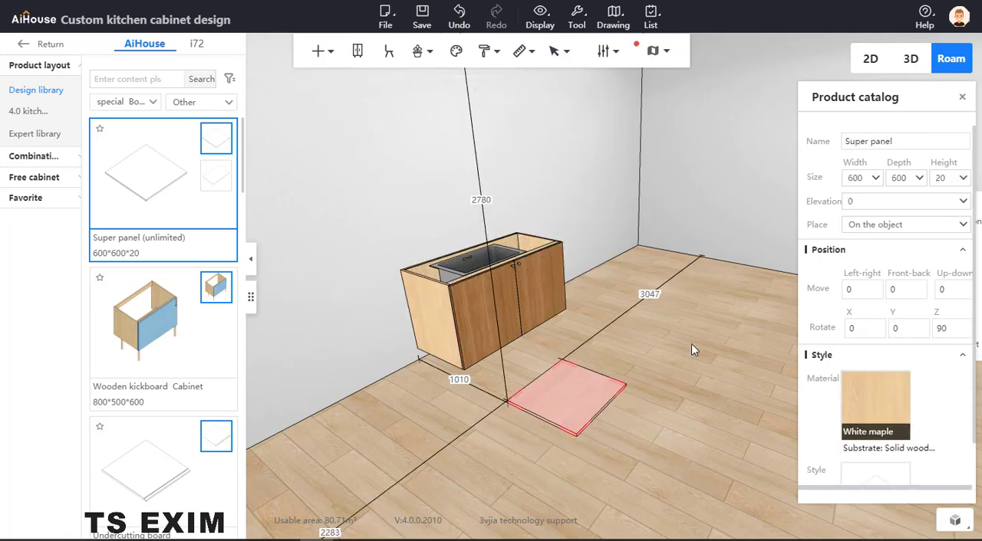
left_click(631, 403)
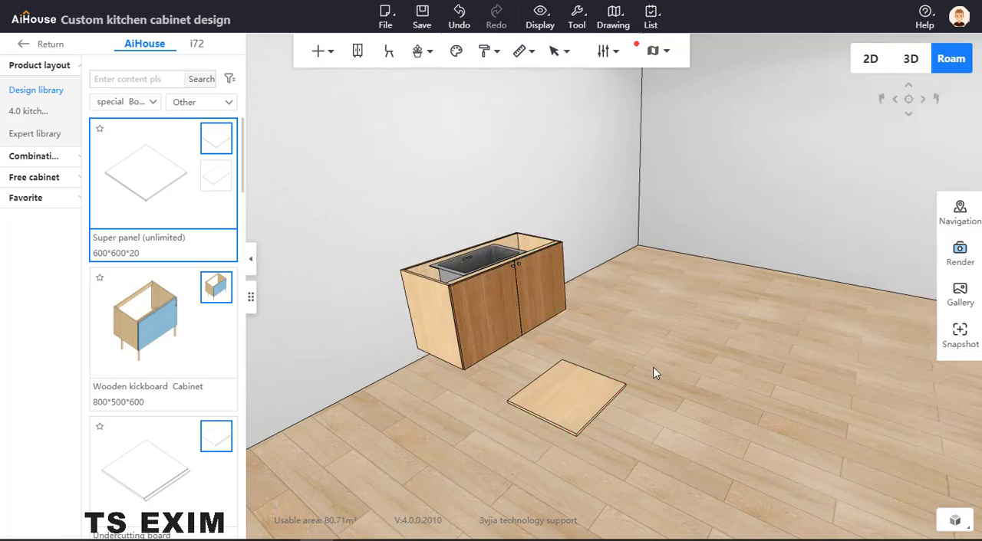
- Set the super panel's width to 1200 to match the cabinet and its height to 100
left_click(592, 393)
double_click(866, 181)
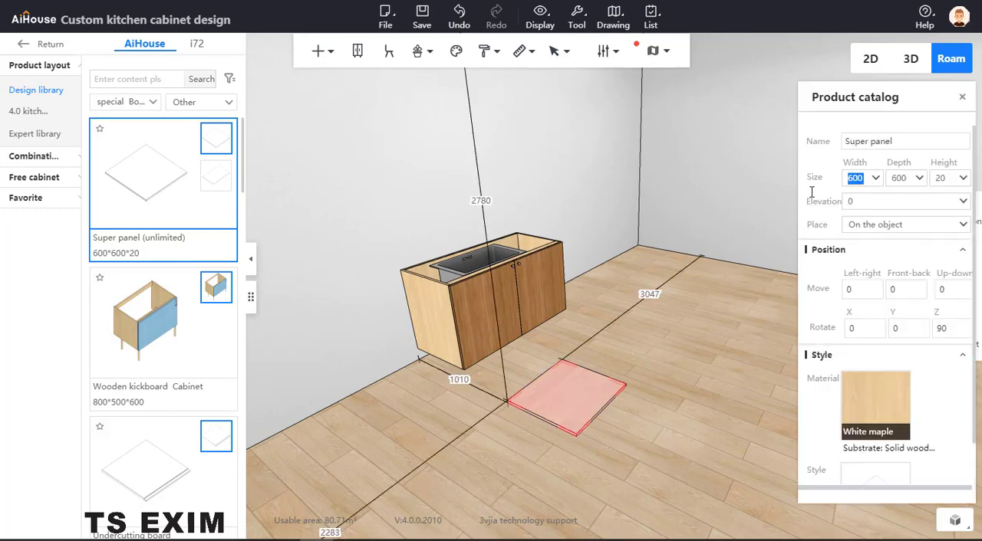
type("1200")
key("Return")
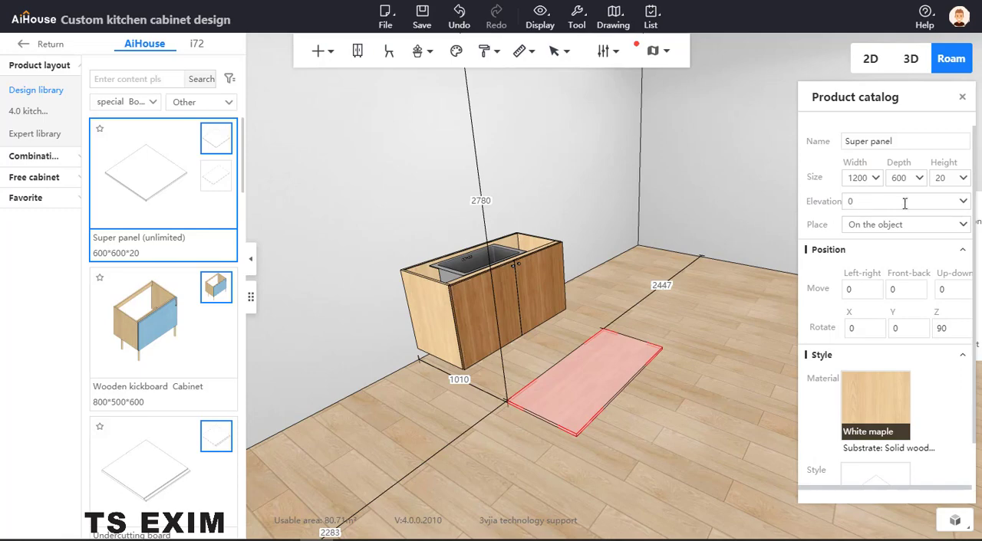
left_click(442, 333)
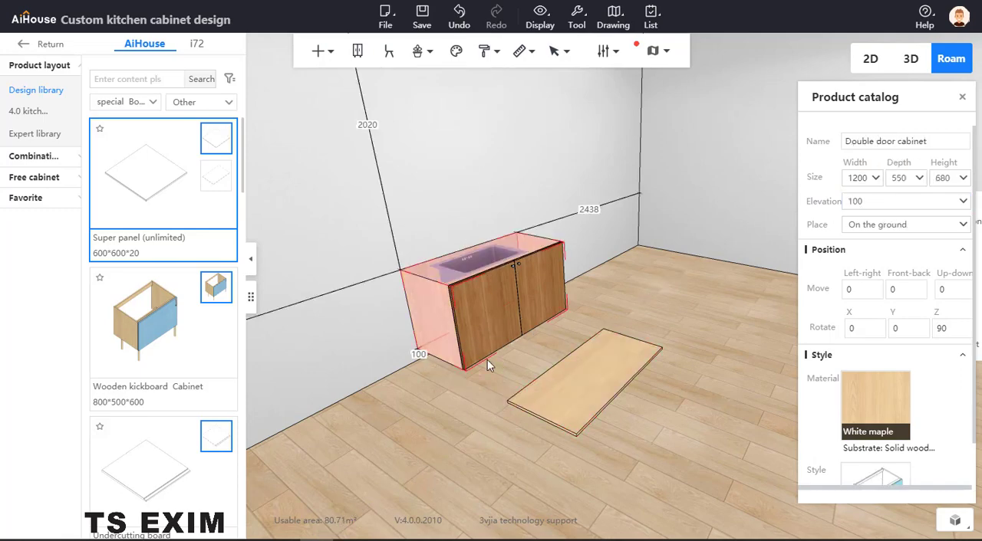
left_click(586, 382)
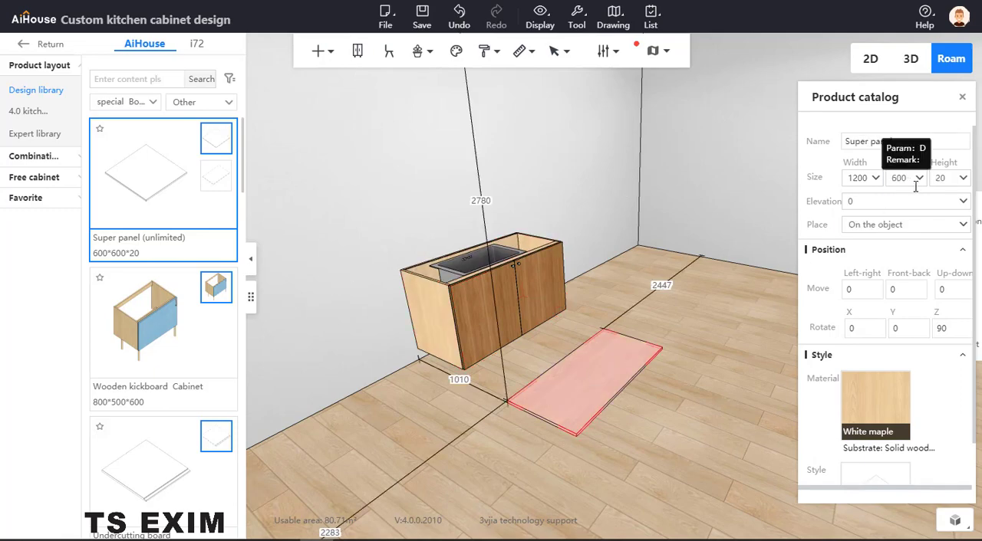
double_click(942, 179)
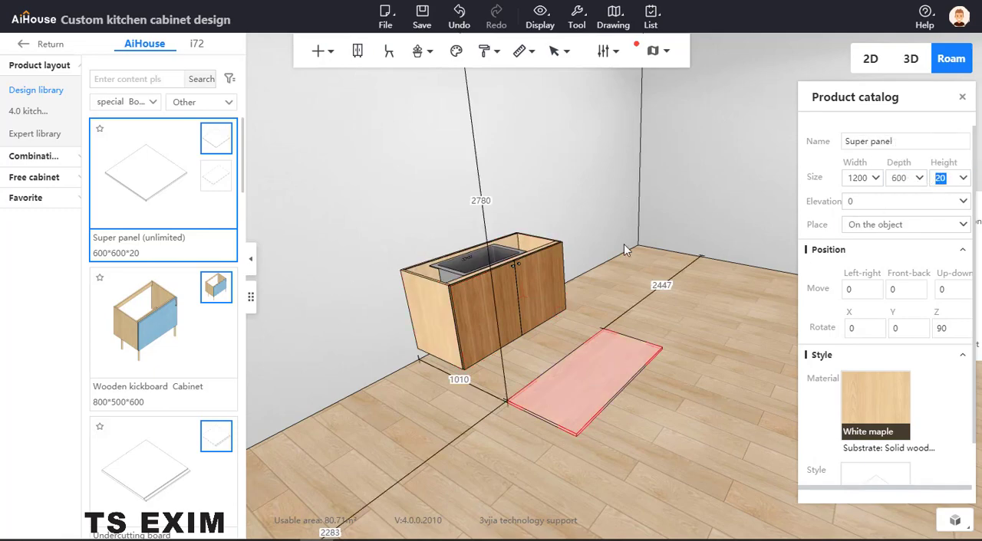
type("100")
key("Return")
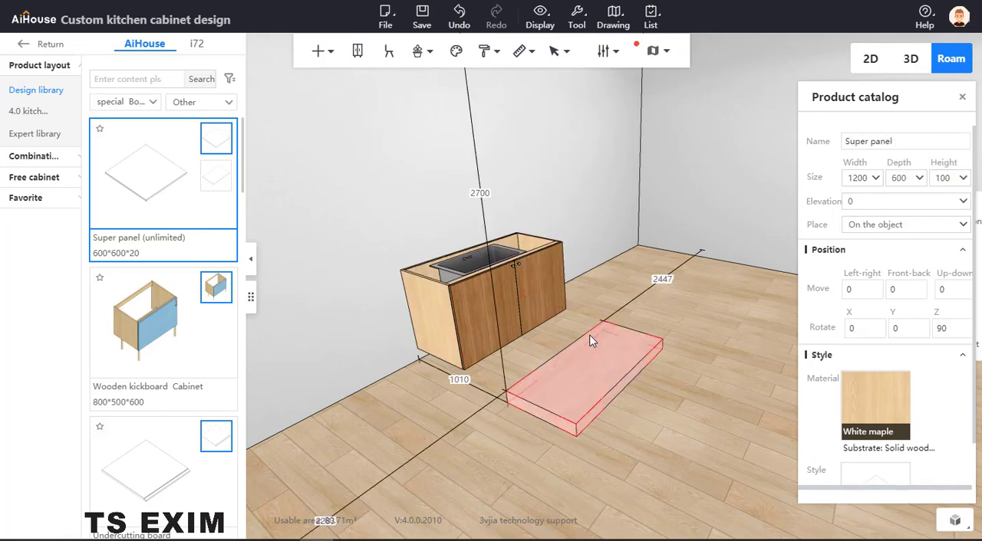
left_click(652, 460)
- Move the panel onto the cabinet using point capture, snapping its lower back corner to the cabinet's matching upper back corner
left_click(555, 389)
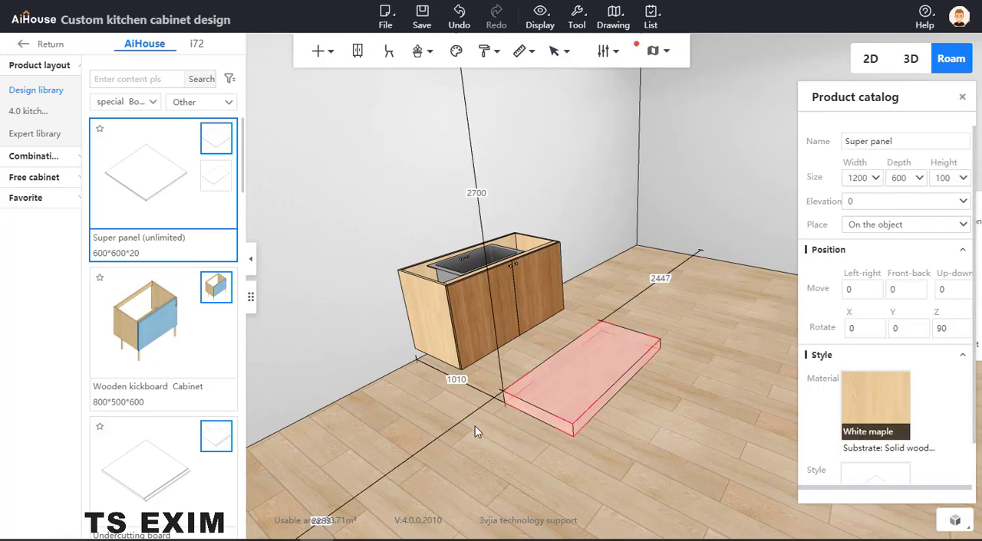
left_click(530, 406)
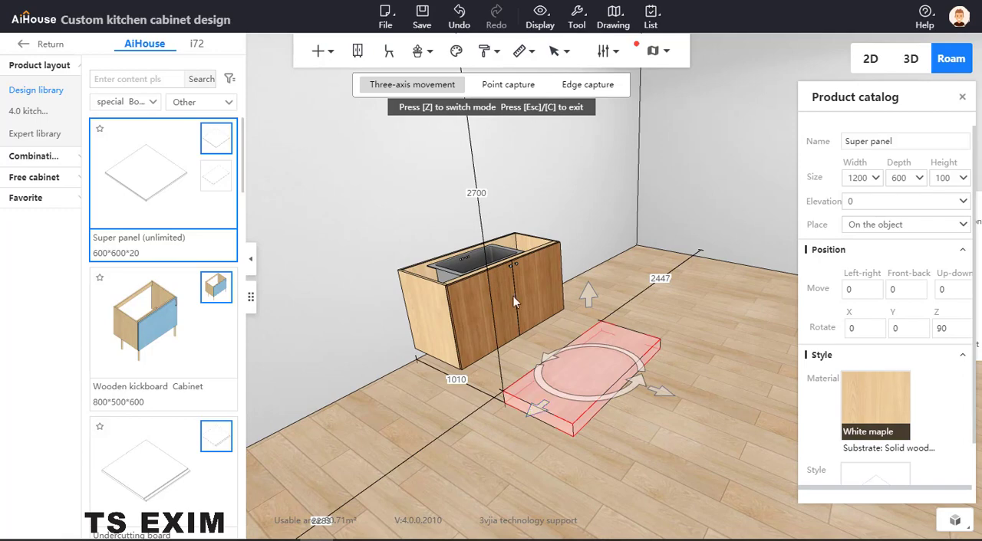
key("z")
left_click(342, 449)
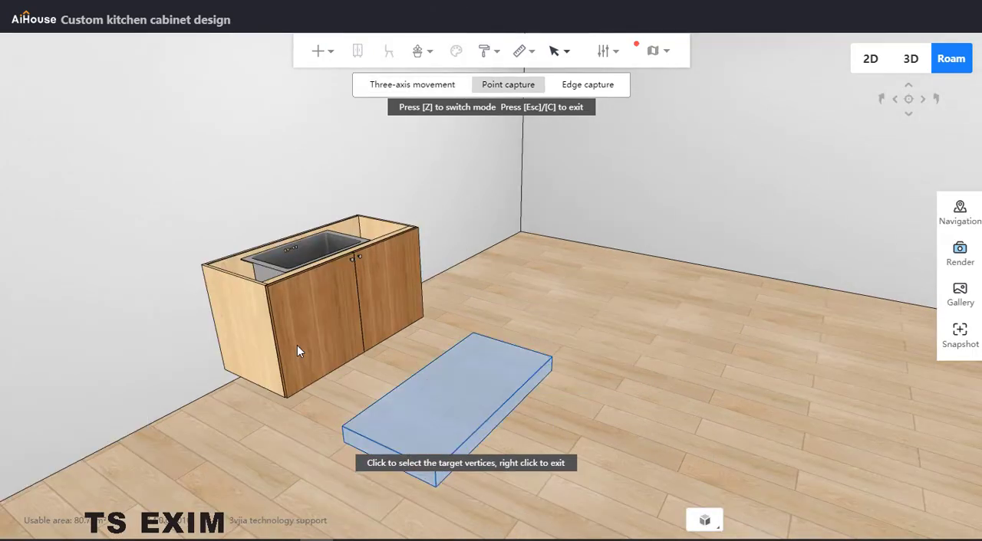
left_click(201, 264)
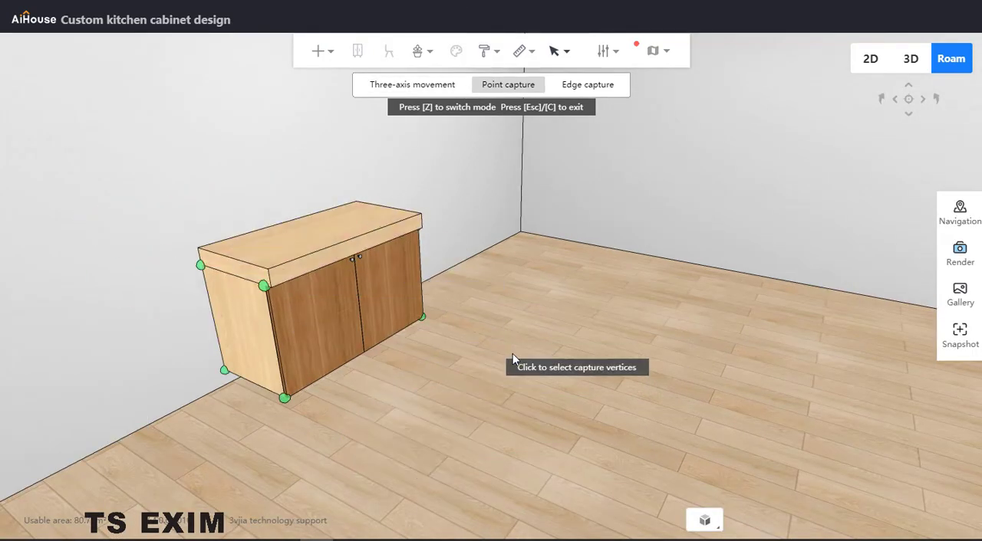
scroll(513, 367, "up", 5)
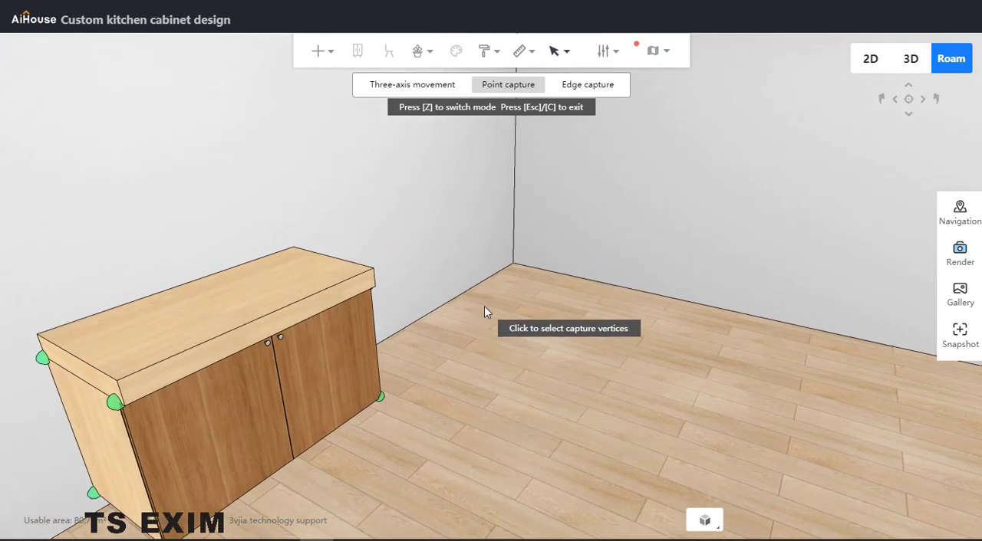
key("Escape")
scroll(448, 227, "up", 3)
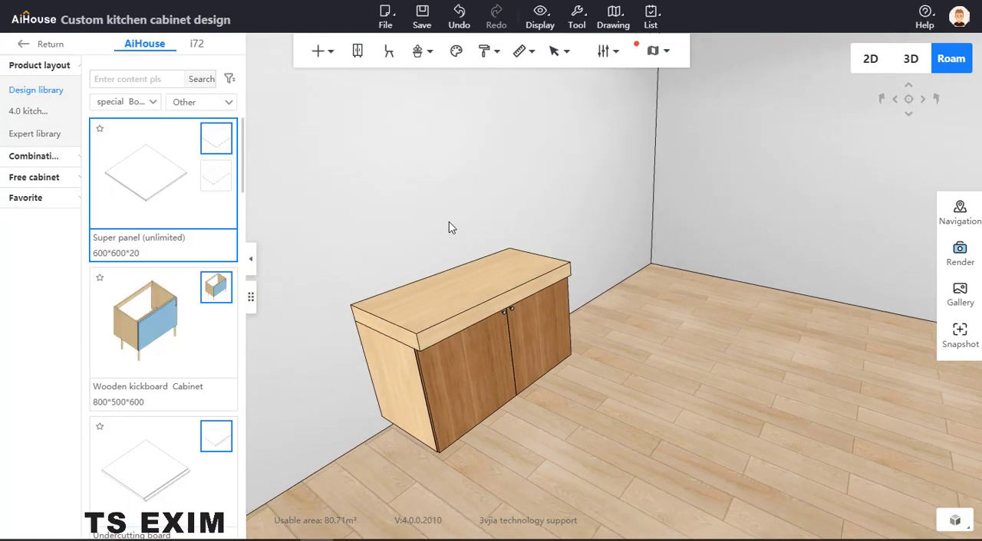
- Select the panel on top of the cabinet in board selection mode and open it for panel point editing
key("b")
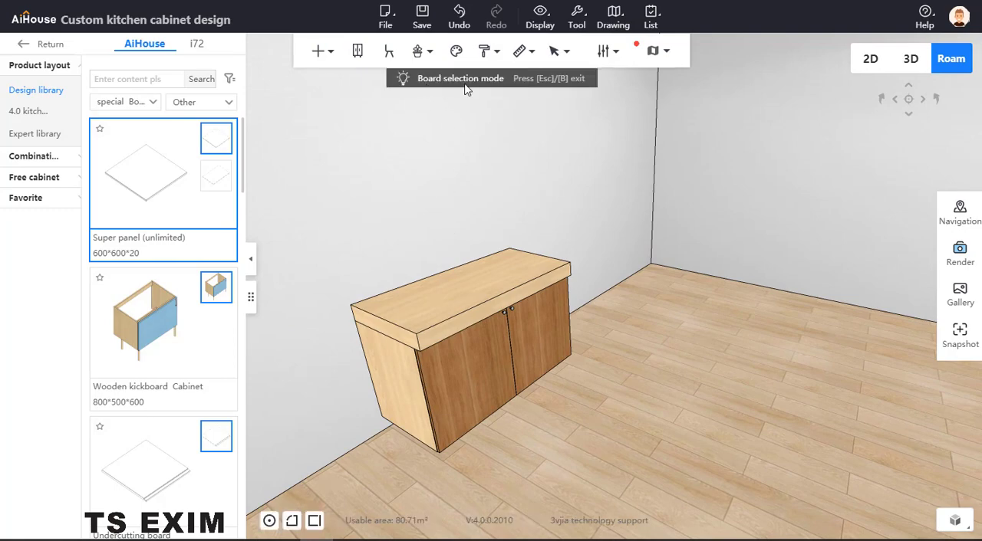
left_click(463, 308)
right_click(464, 306)
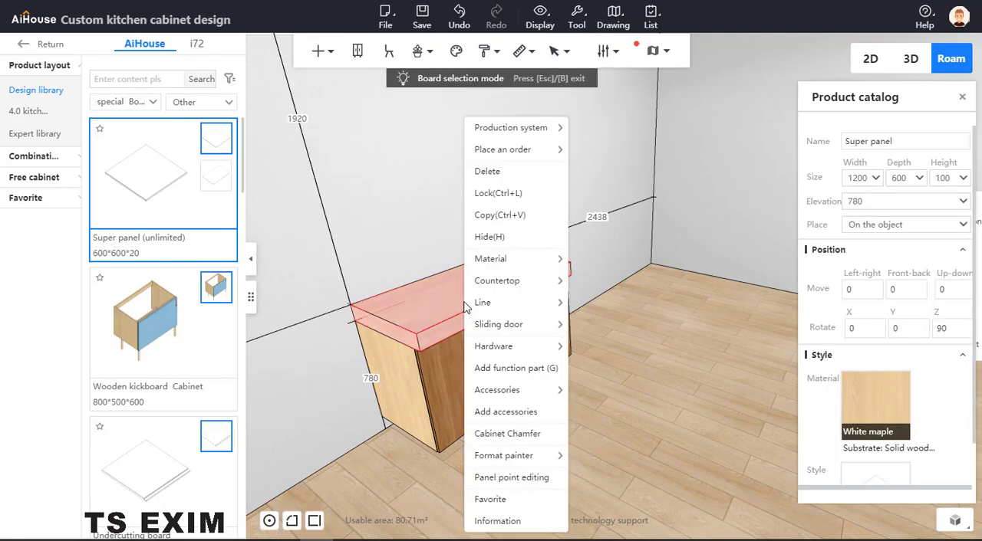
left_click(512, 478)
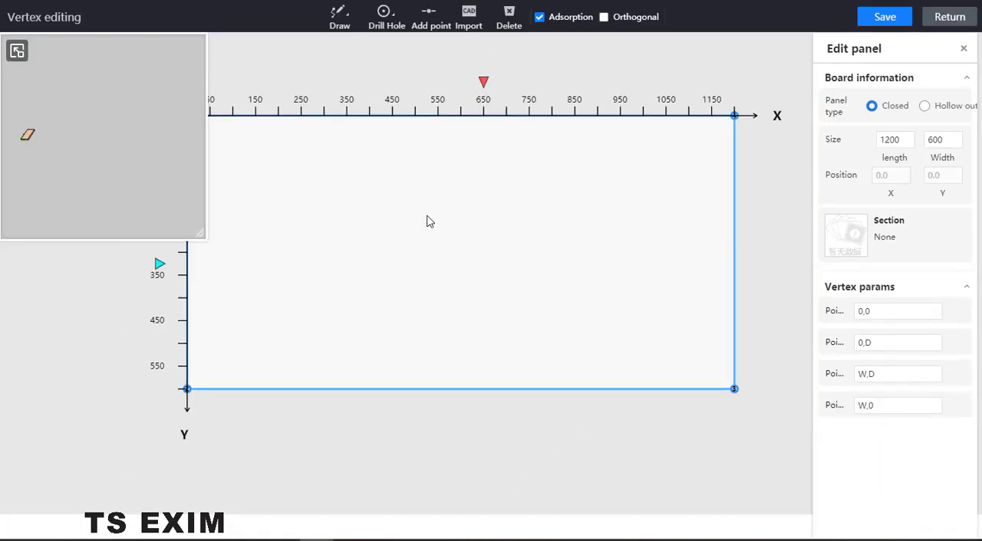
- Draw a closed rectangular free-form hole about 700 by 324 in the panel, starting at about X 250, Y 126
left_click(396, 9)
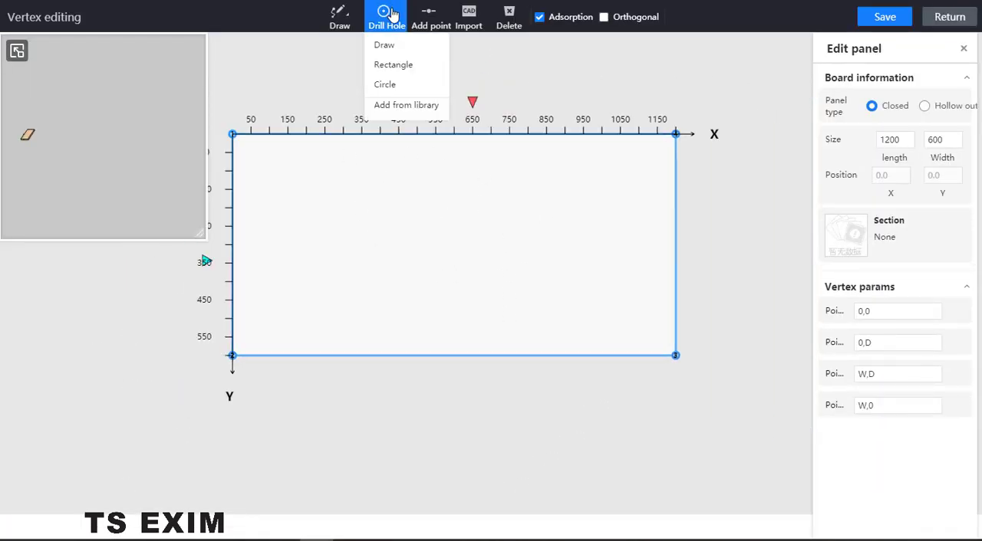
left_click(383, 46)
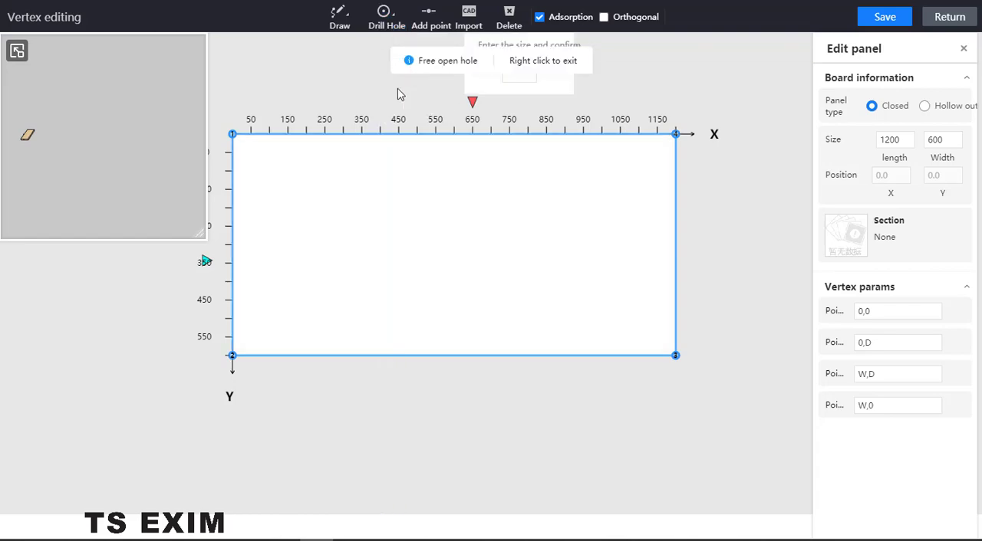
left_click(324, 181)
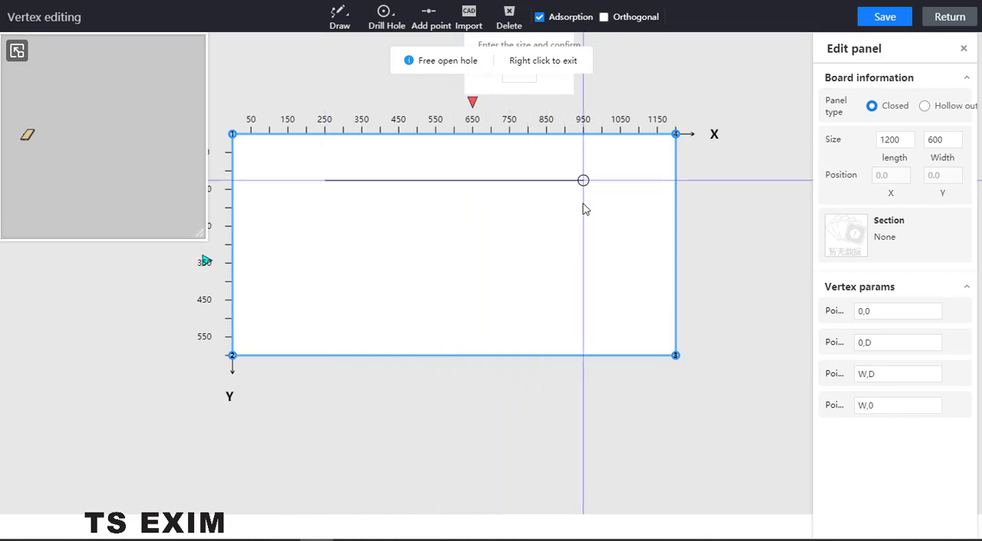
left_click(583, 180)
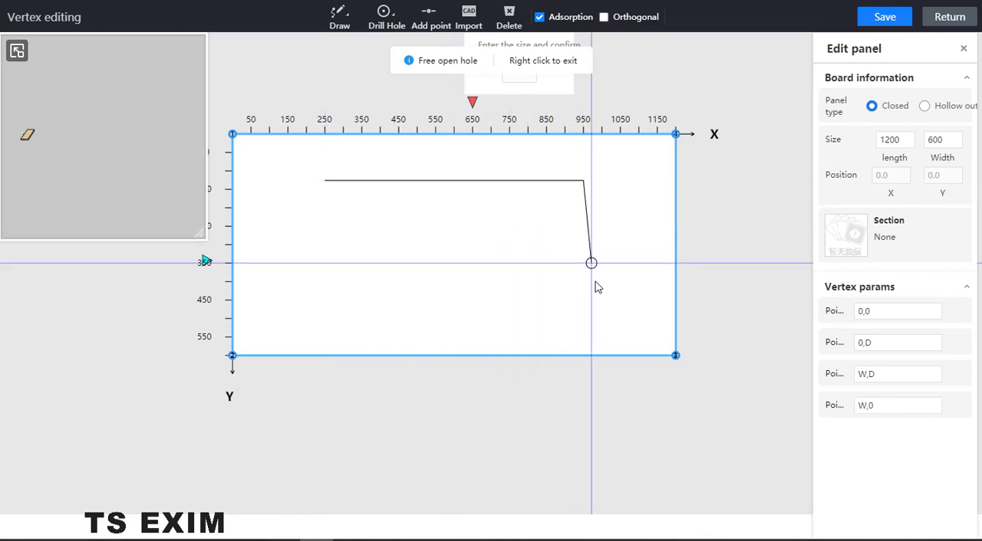
left_click(537, 313)
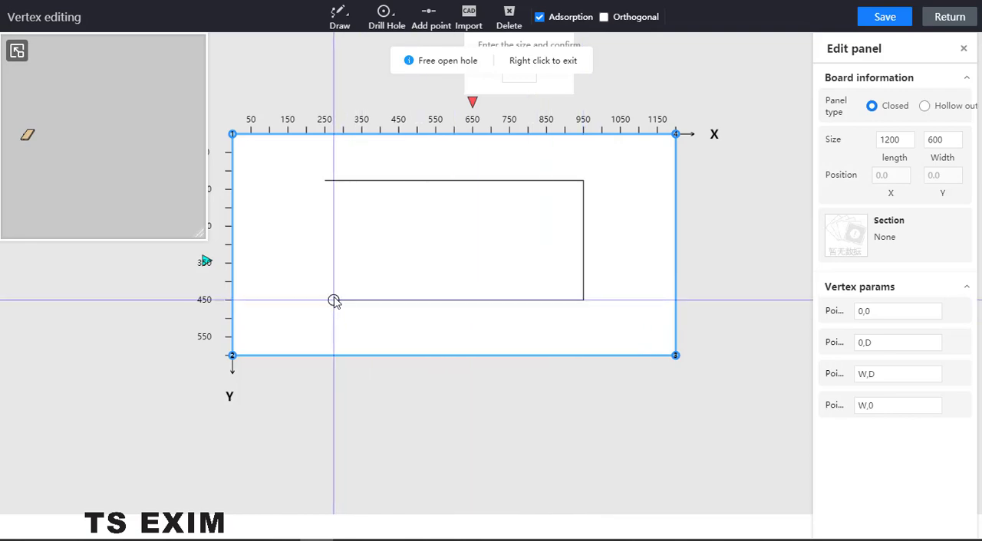
left_click(334, 270)
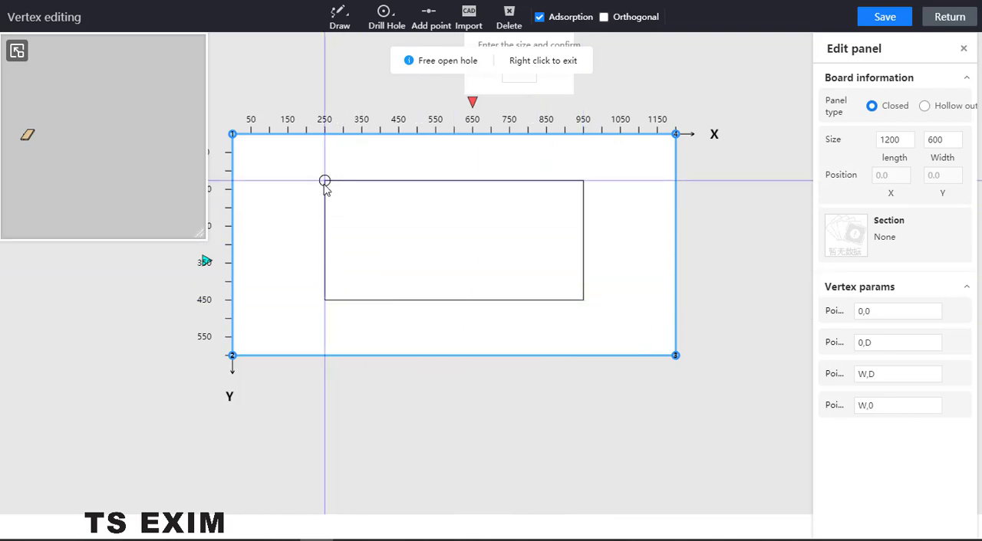
left_click(327, 184)
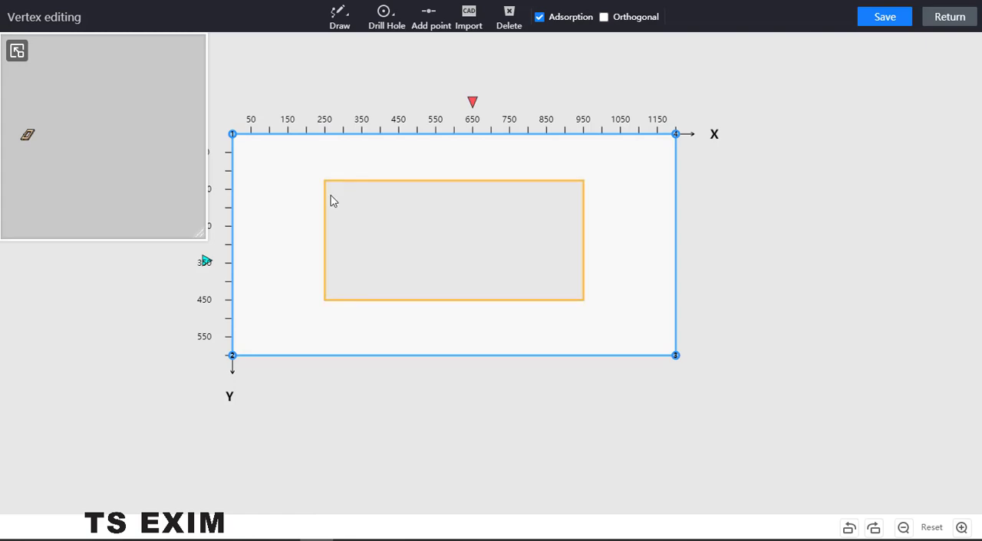
- Round all four corners of the rectangular hole with an outer fillet of radius 100
left_click(334, 193)
left_click(325, 181)
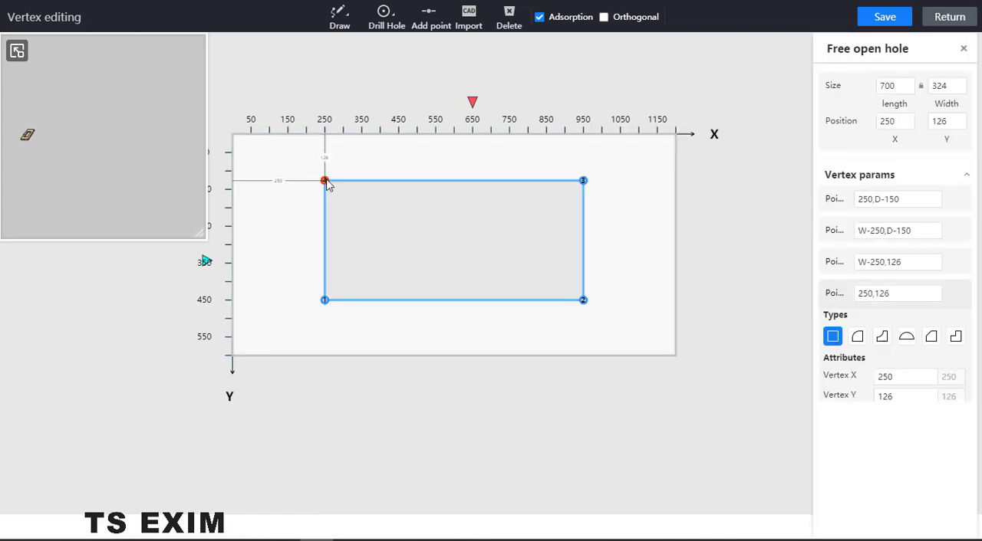
left_click(857, 336)
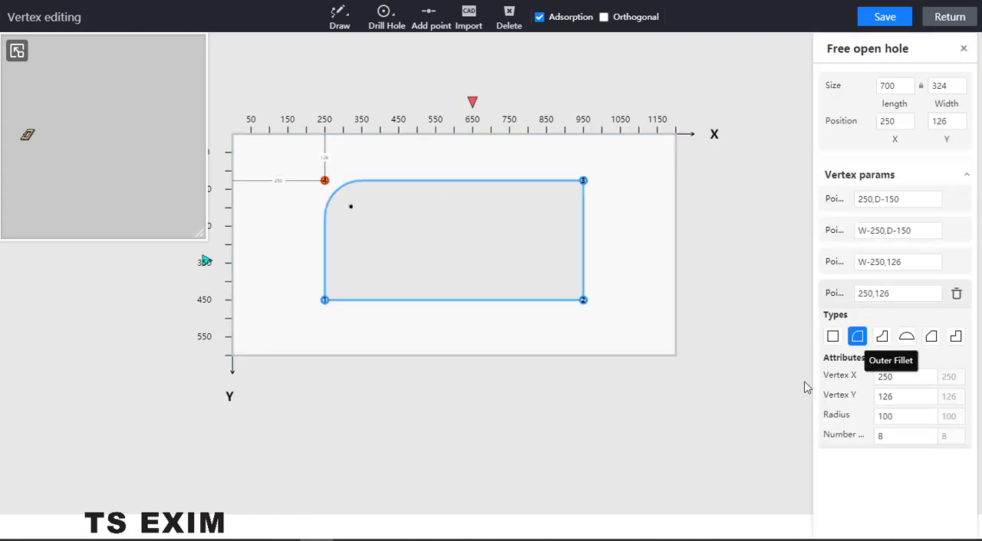
left_click(324, 300)
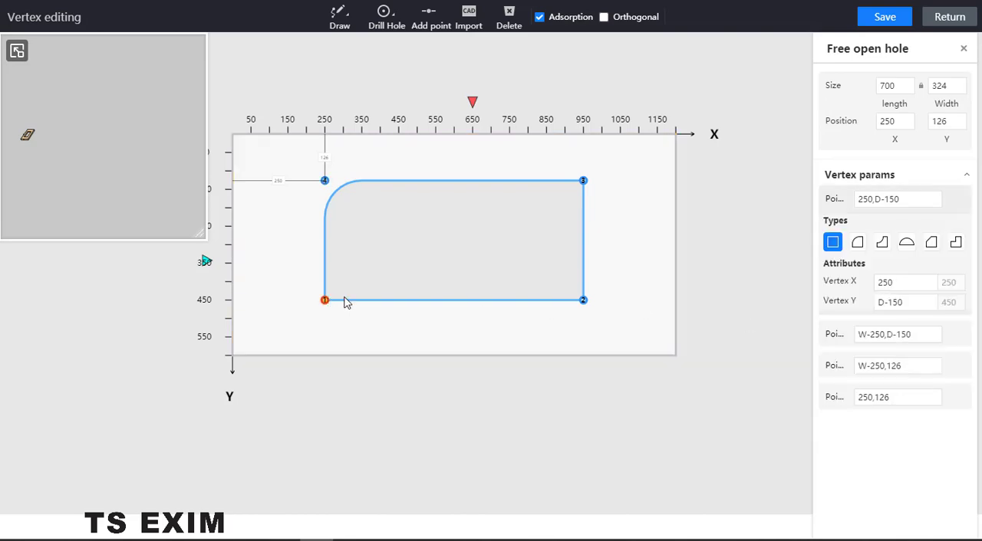
left_click(855, 247)
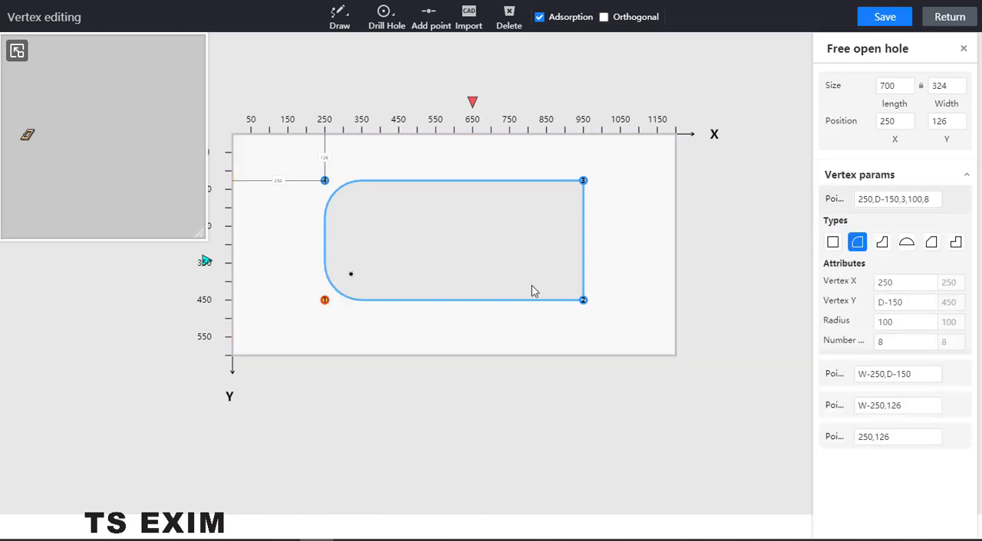
left_click(582, 181)
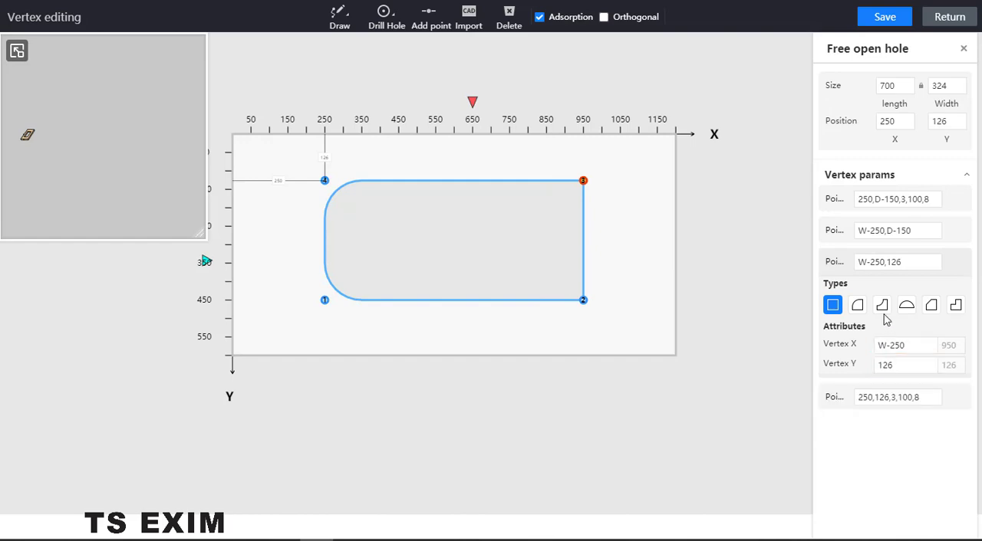
left_click(857, 305)
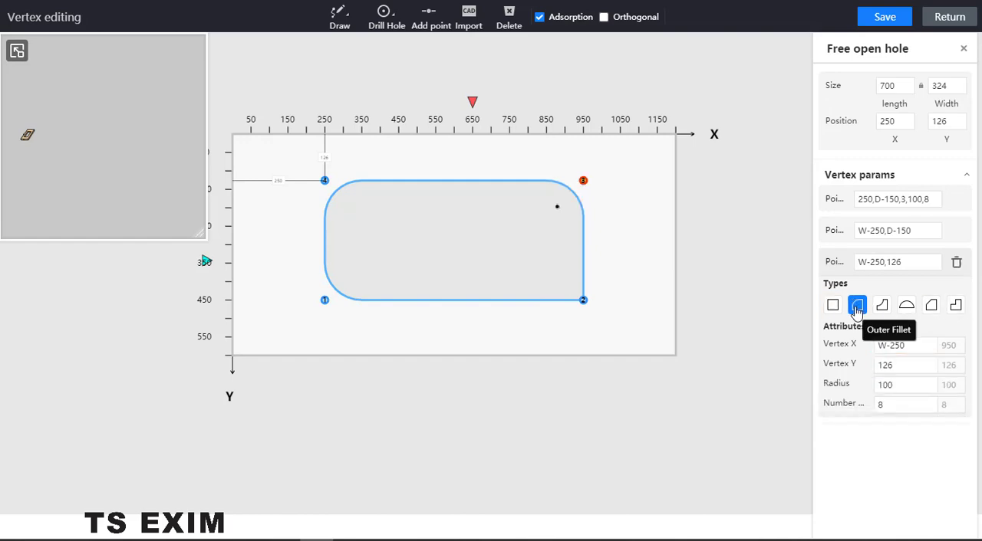
left_click(583, 301)
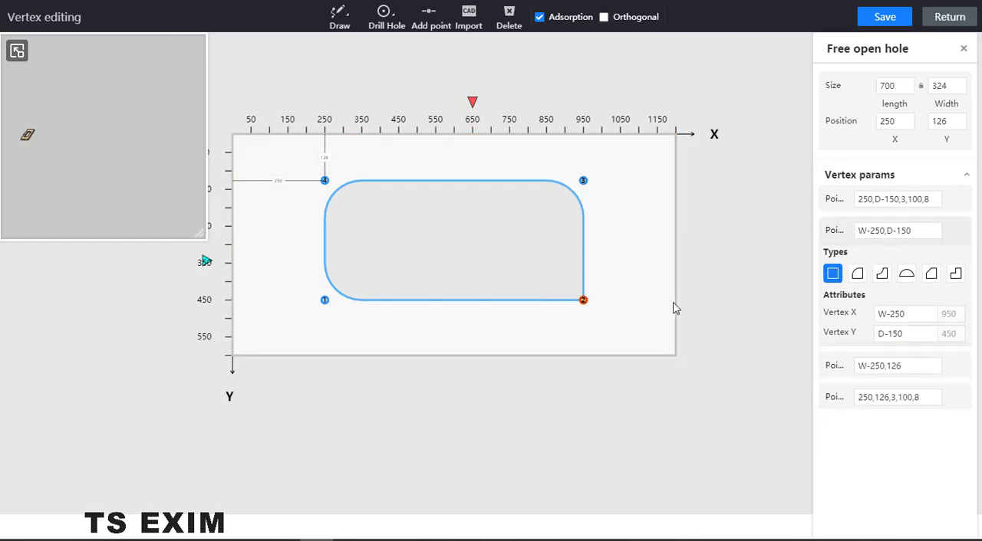
left_click(857, 274)
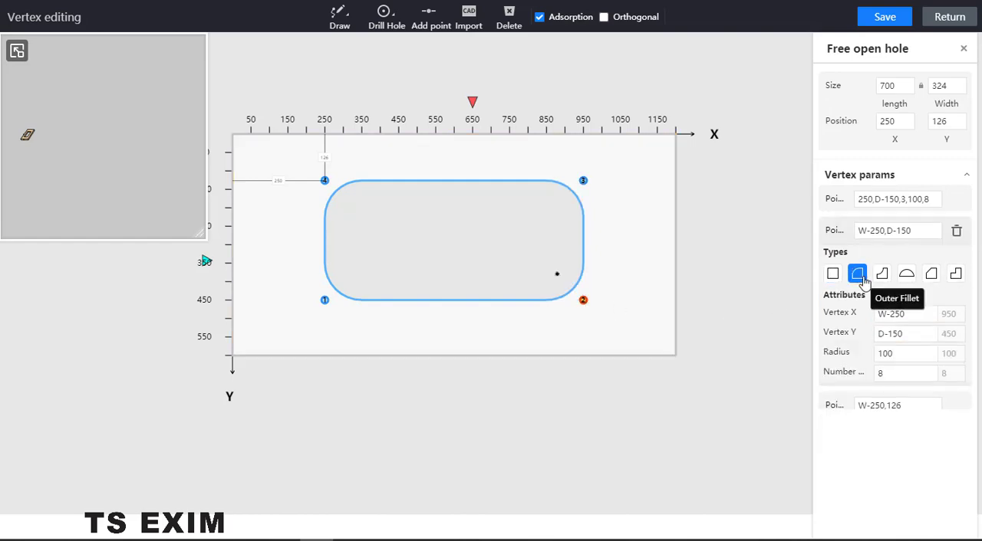
- Save the panel's rounded hole and return from vertex editing to the cabinet scene
left_click(885, 25)
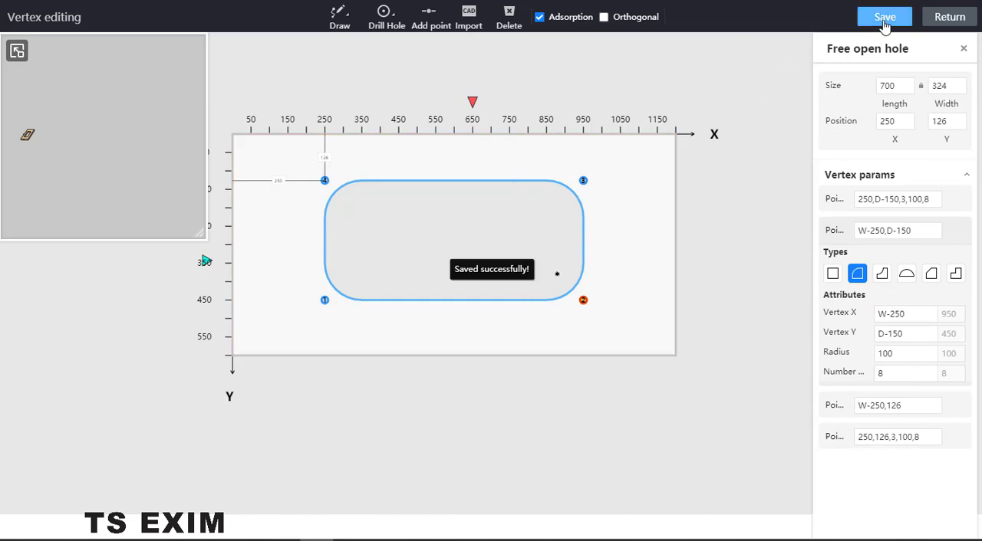
left_click(948, 17)
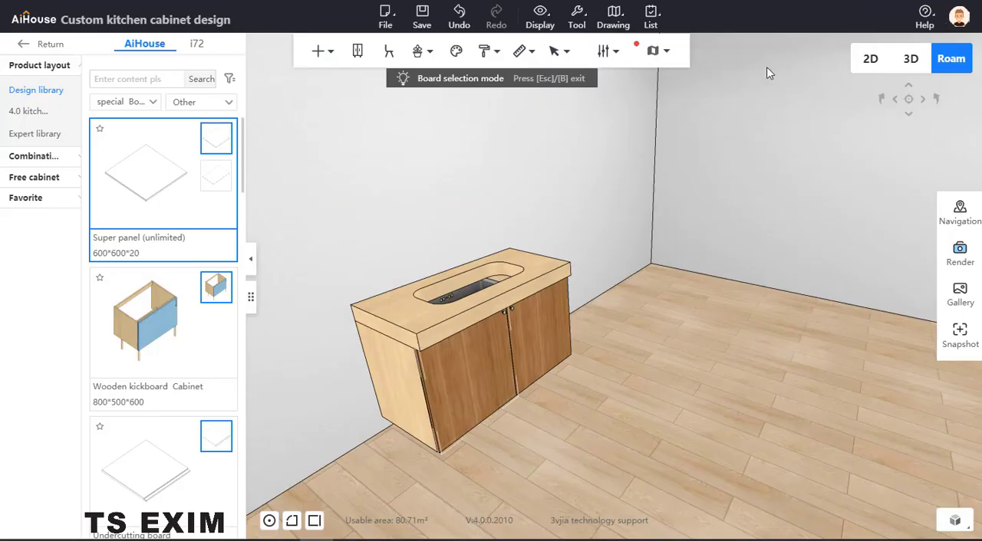
- Nudge the sink slightly along the cabinet's length, and leave board selection mode and the kitchen cabinet design environment
left_click_drag(618, 273, 525, 227)
left_click(512, 233)
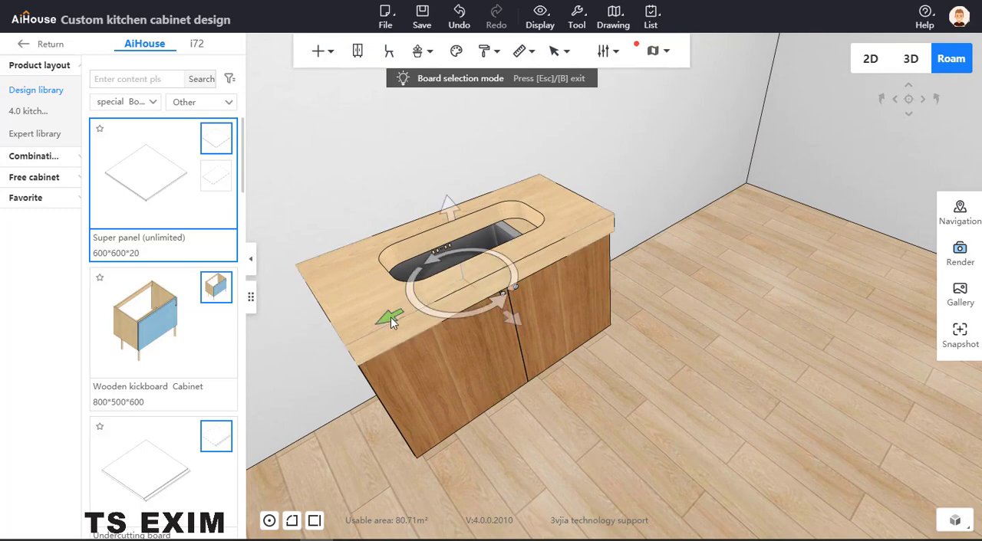
mouse_move(390, 316)
left_mouse_down()
mouse_move(403, 308)
mouse_move(396, 313)
left_mouse_up()
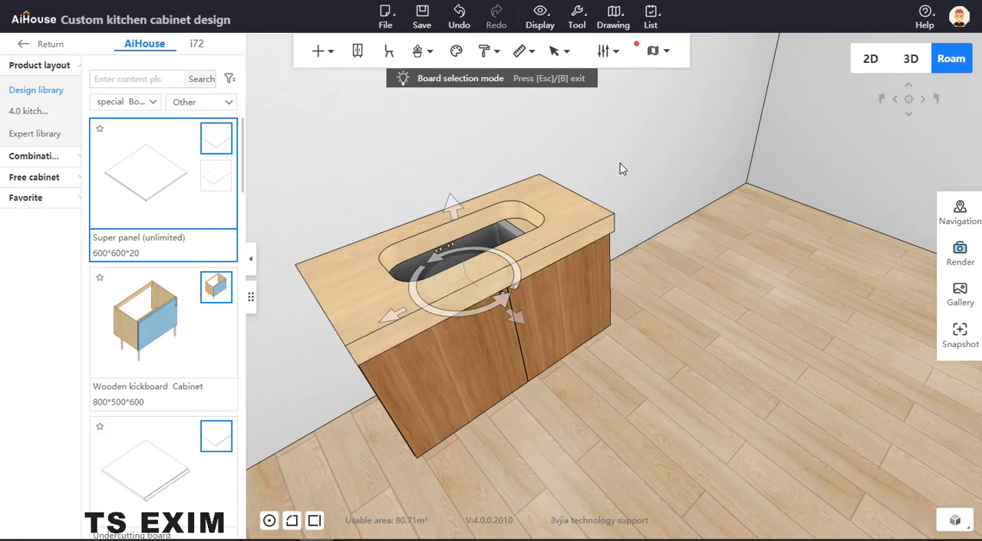
left_click(398, 160)
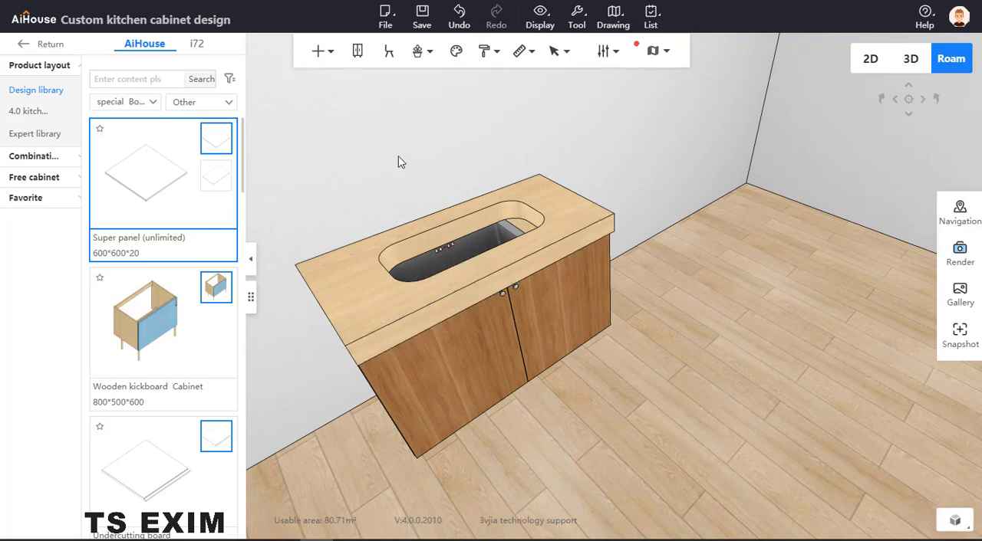
left_click(21, 52)
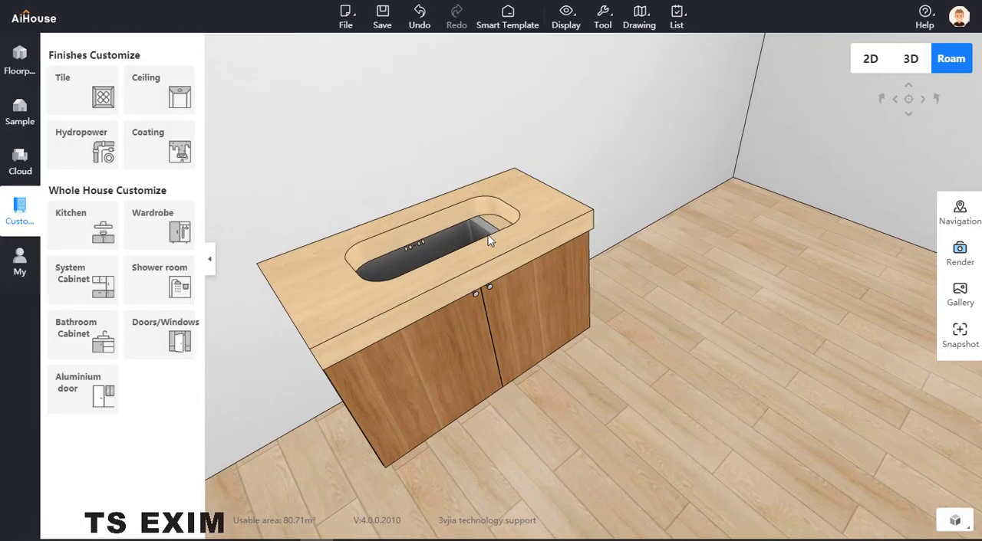
- Slide the sink along the cabinet toward its far end so the basin fills the panel's rounded cutout
left_click(483, 234)
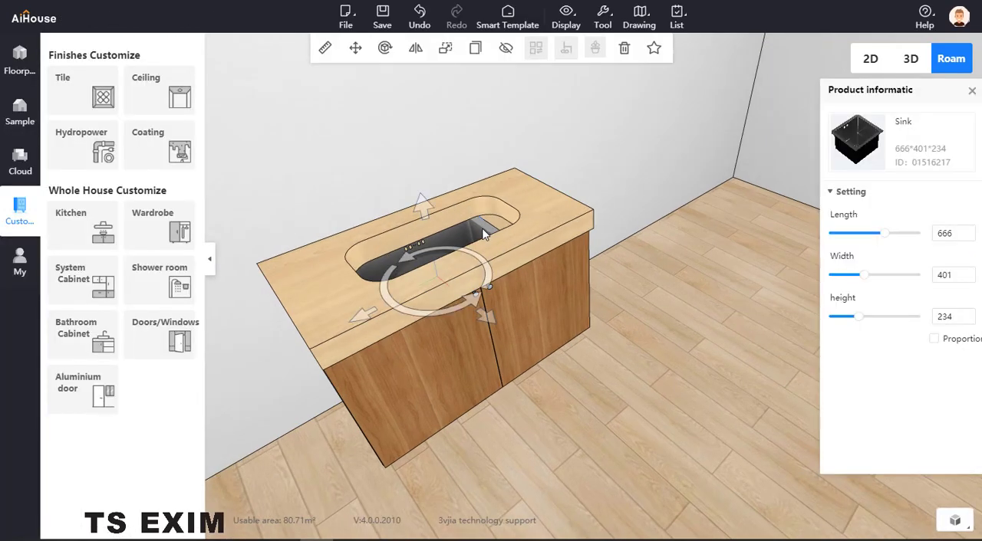
left_click_drag(483, 235, 525, 262)
left_click(608, 252)
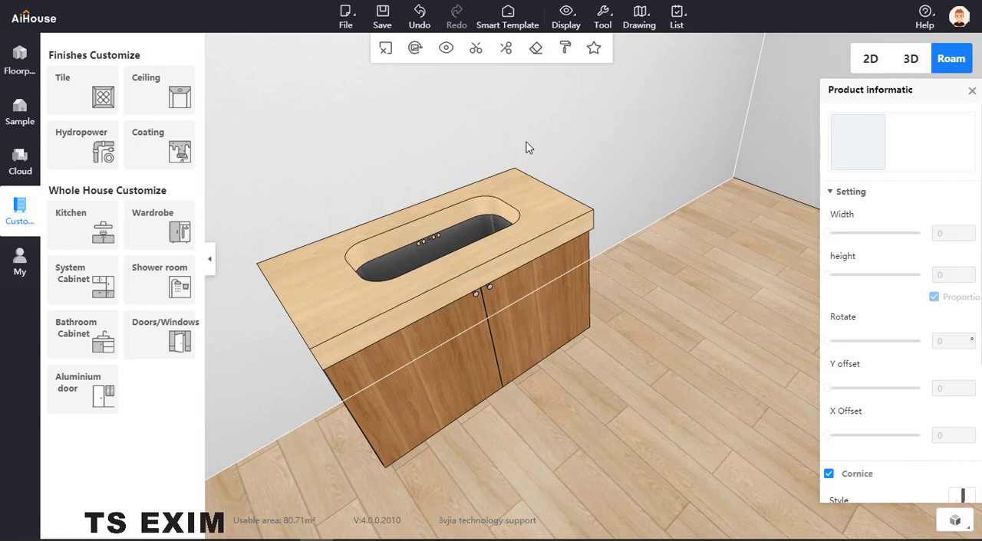
- Open the panel on top of the cabinet for cabinet design editing and apply the grey "Marble white" stone marble material to it
left_click(542, 188)
left_click(567, 160)
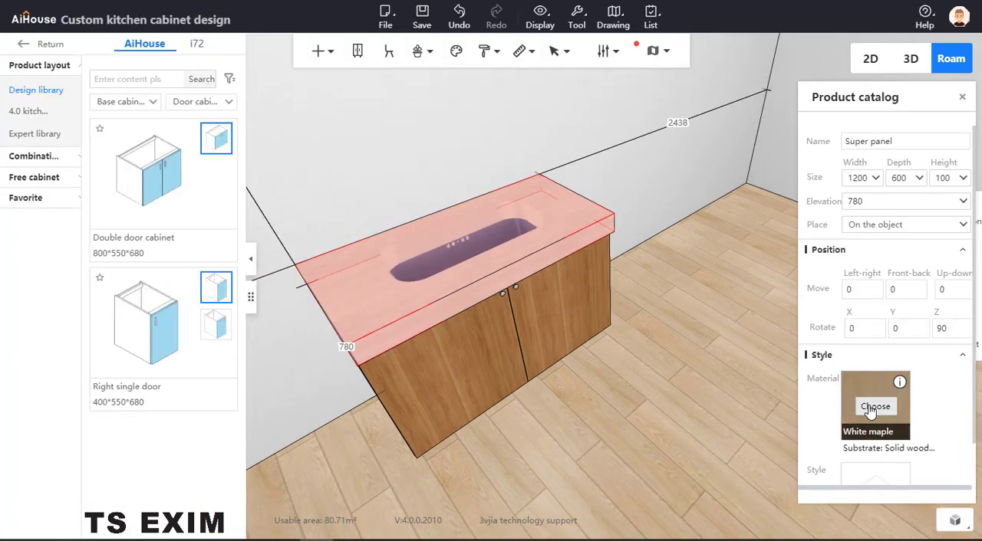
left_click(874, 407)
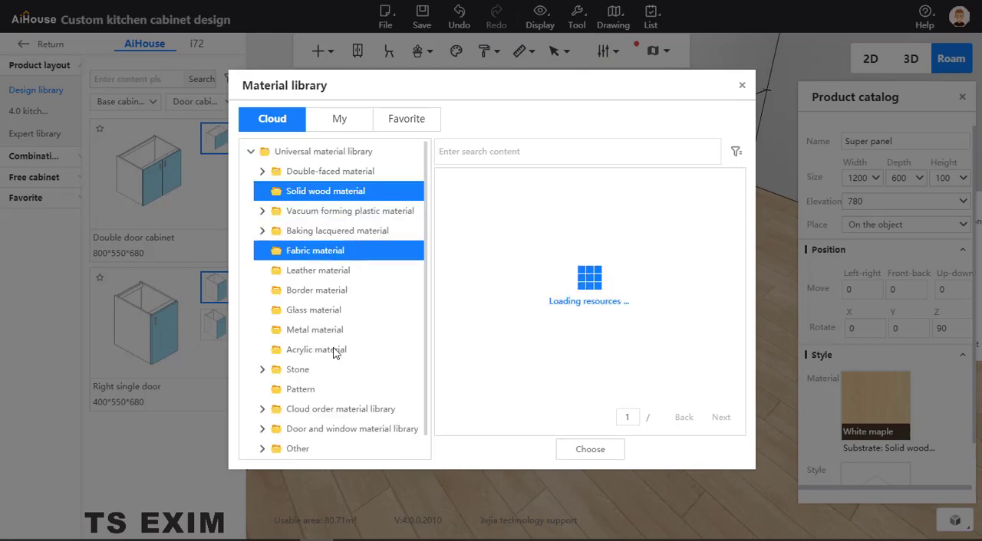
left_click(307, 371)
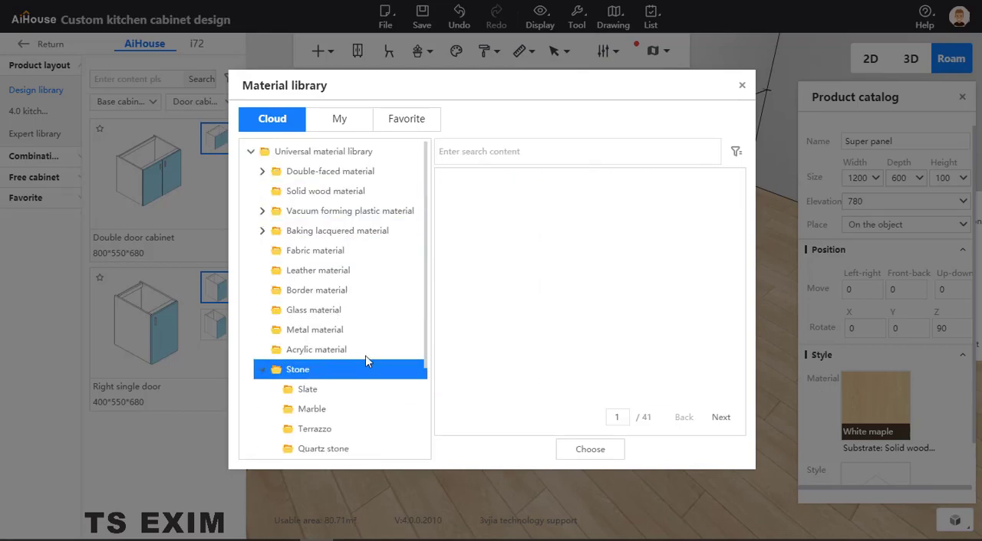
left_click(306, 410)
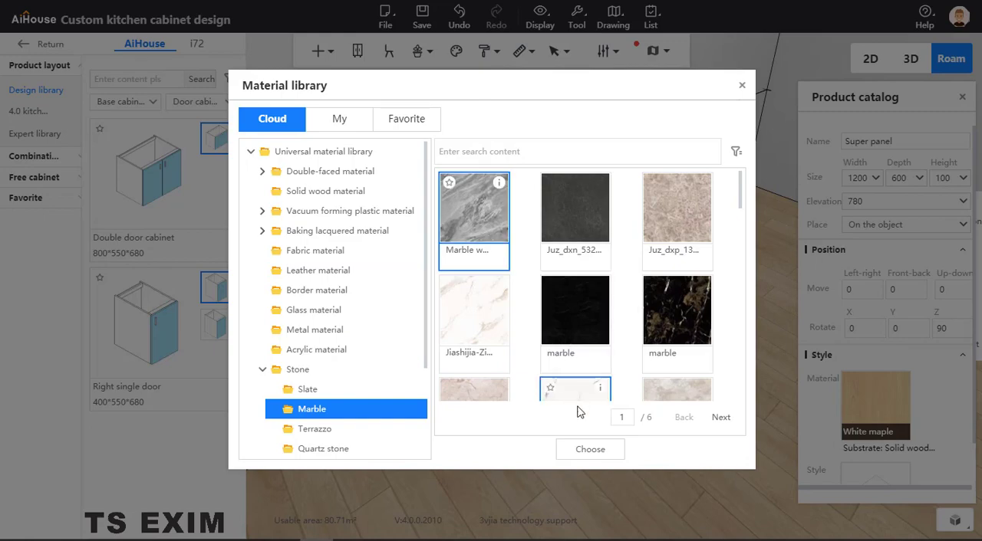
left_click(585, 451)
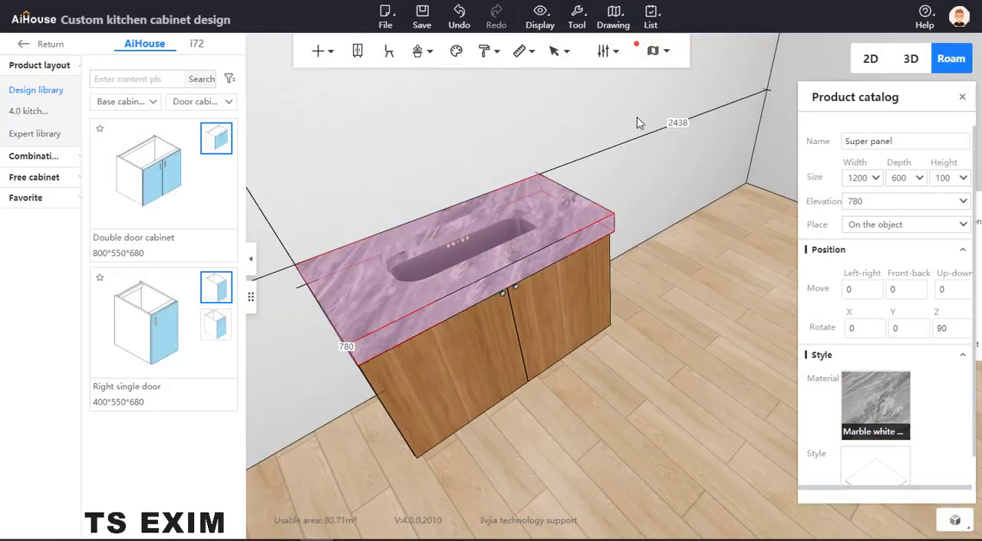
left_click(614, 120)
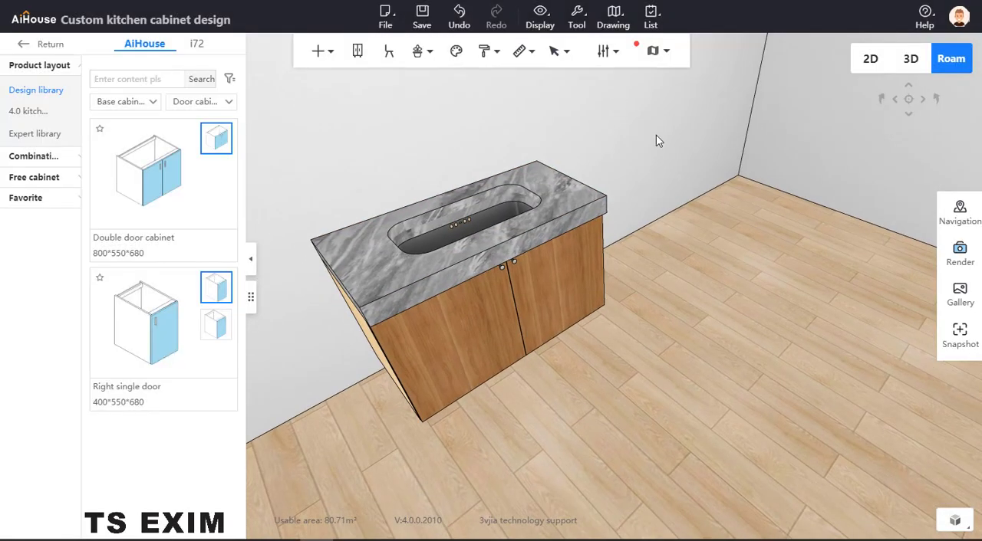